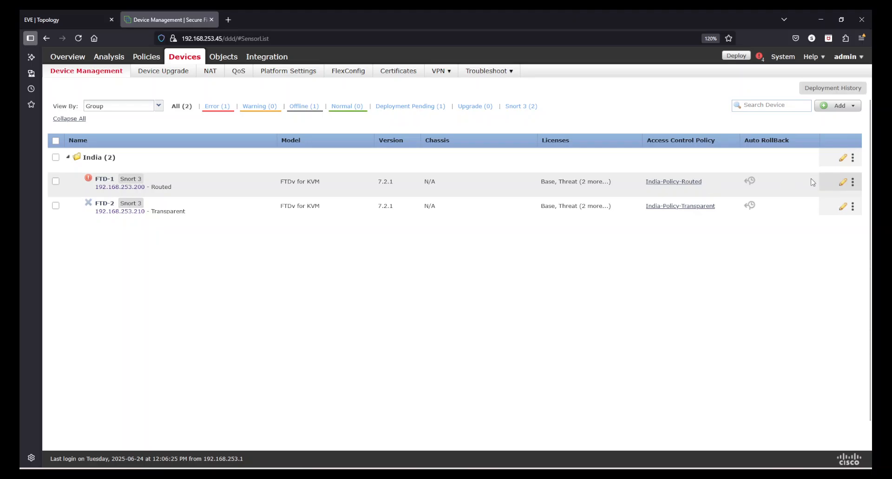
# Open the FTD-1 device for editing and go to the static routes of its Global virtual router
pyautogui.click(842, 184)
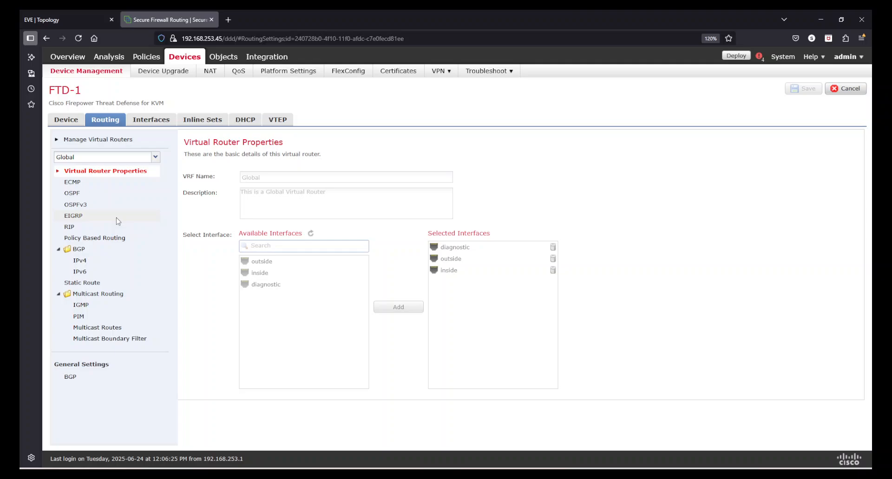
pyautogui.click(95, 144)
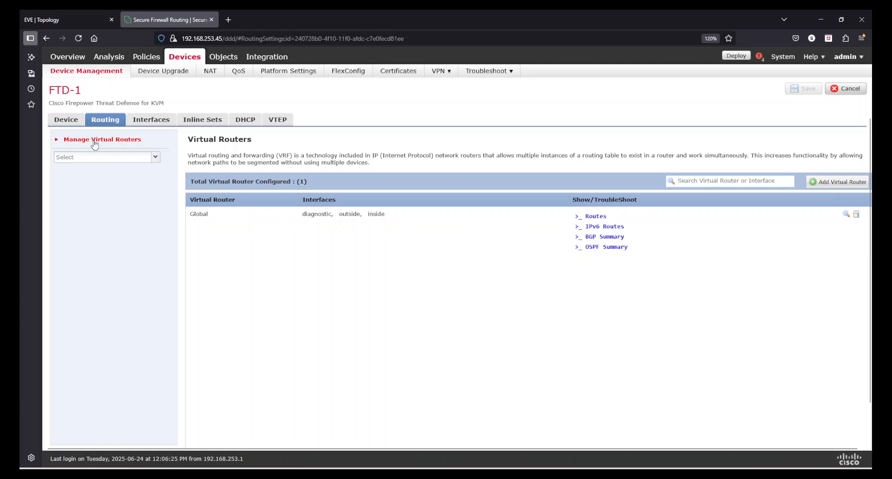
pyautogui.click(235, 237)
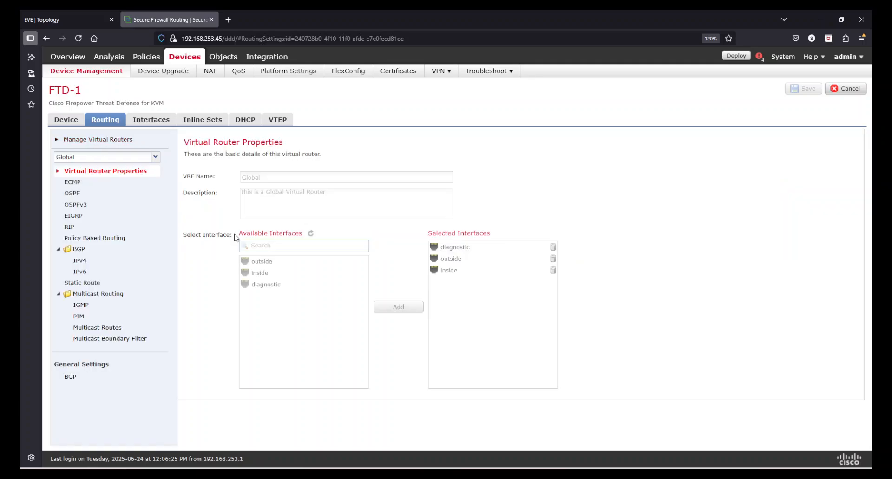
pyautogui.click(115, 141)
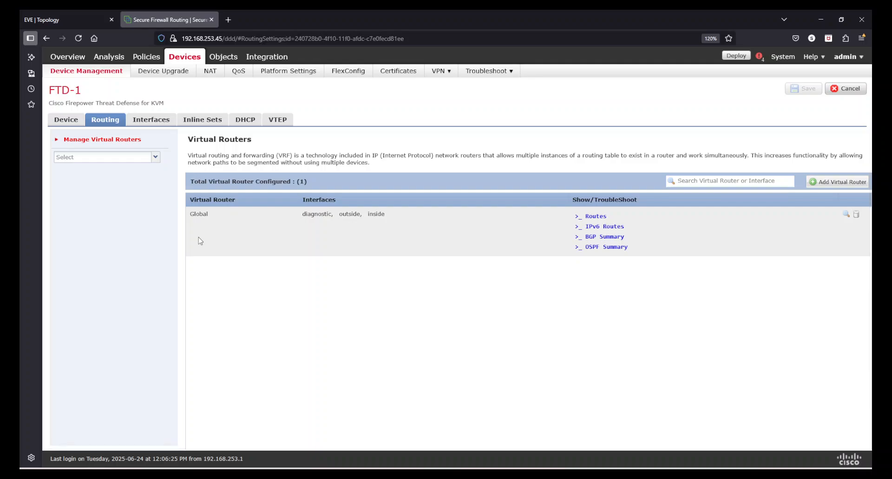
pyautogui.click(848, 183)
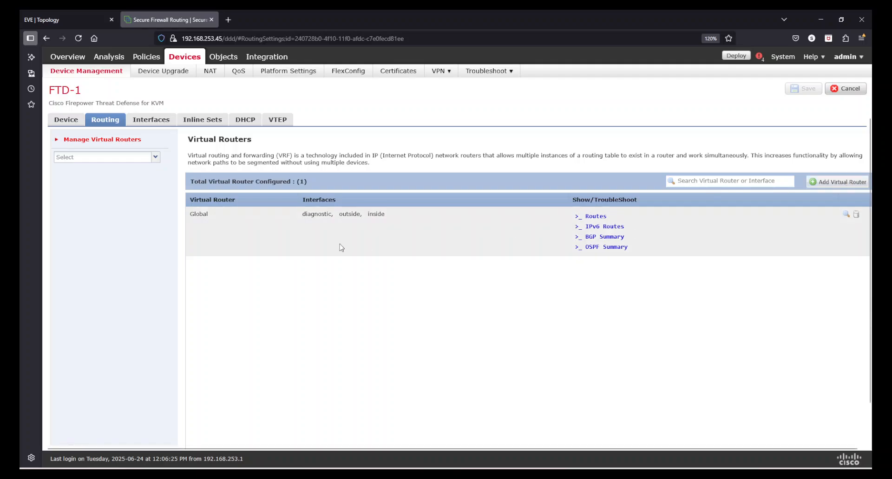
pyautogui.click(239, 238)
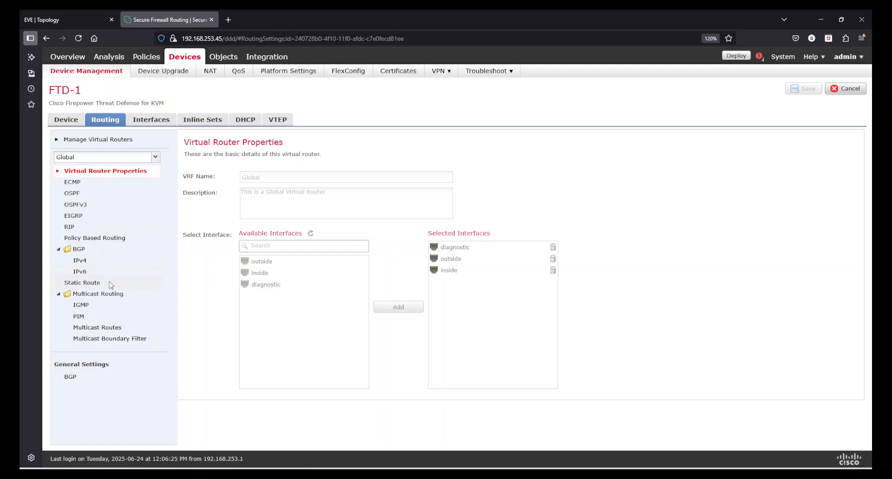
pyautogui.click(83, 283)
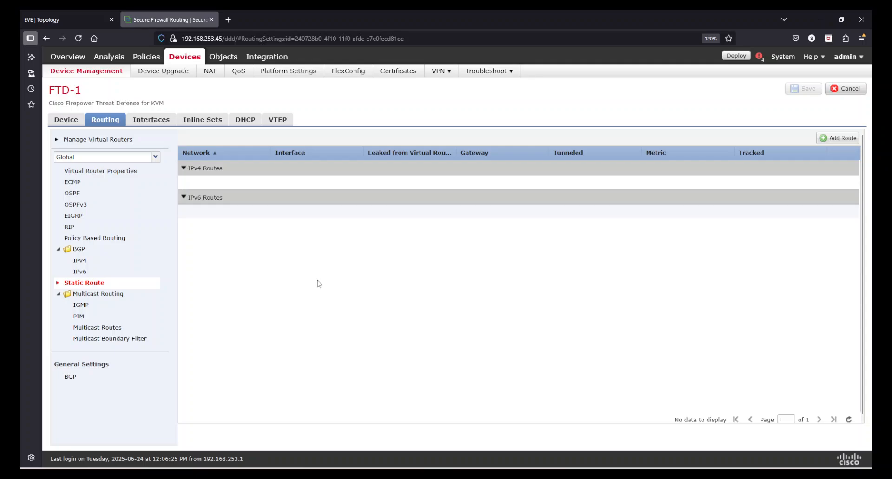
# Start a new IPv4 static route on the outside interface with any-ipv4 as the destination network
pyautogui.click(846, 140)
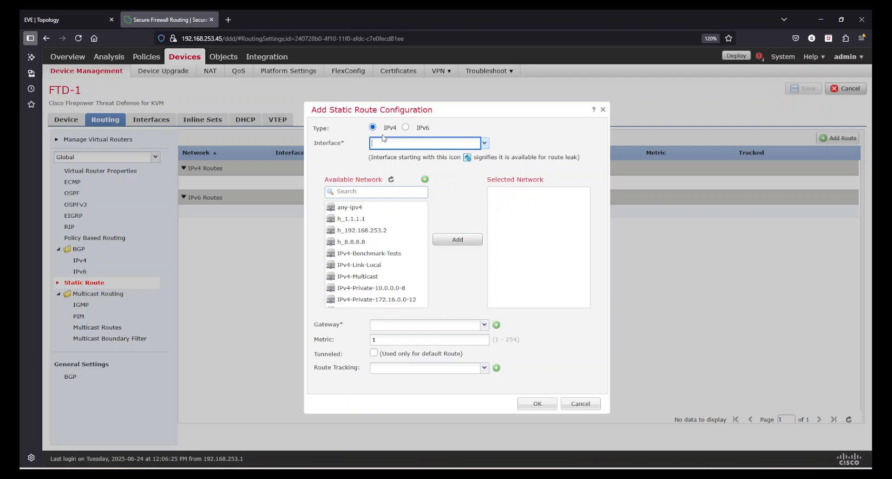
pyautogui.click(487, 147)
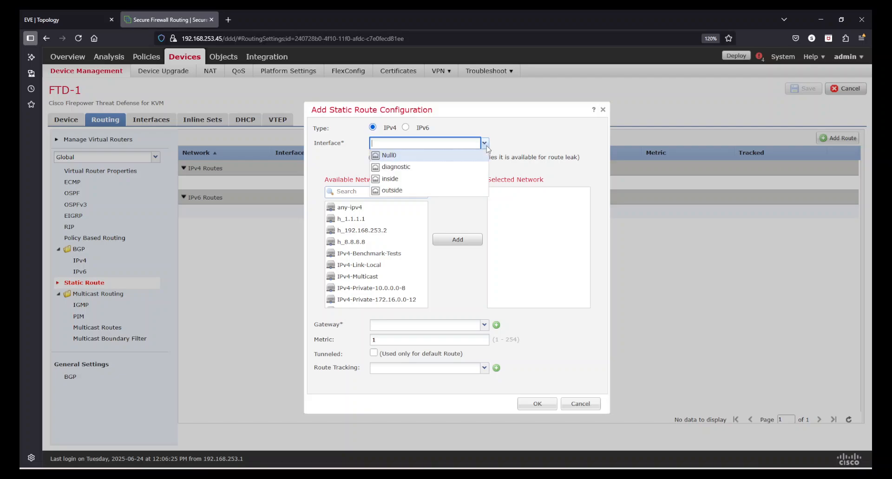
pyautogui.click(405, 191)
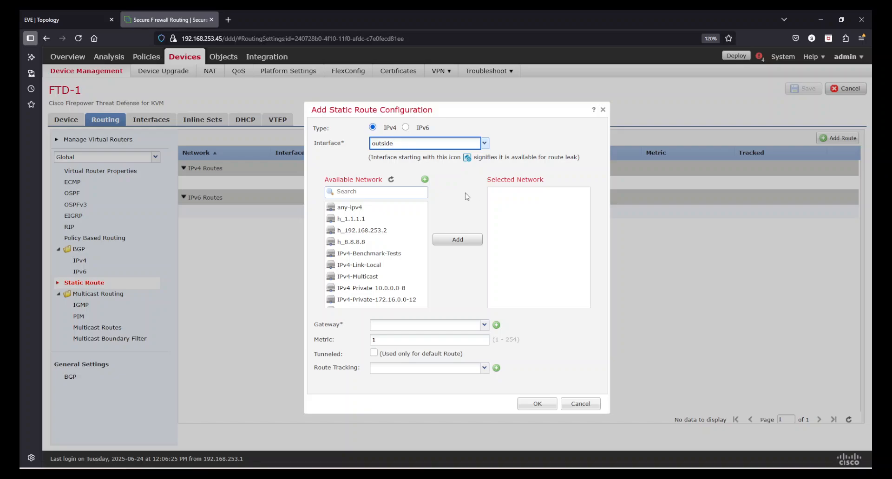
pyautogui.click(350, 165)
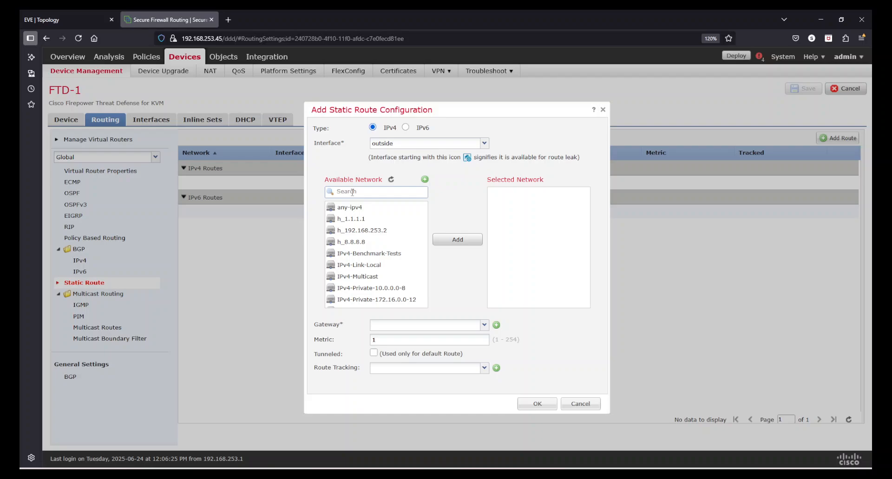
pyautogui.click(358, 208)
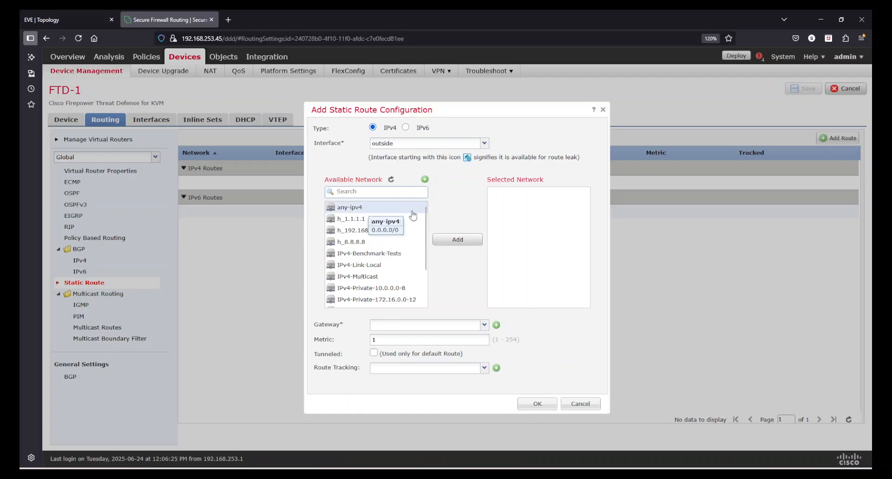
pyautogui.click(455, 240)
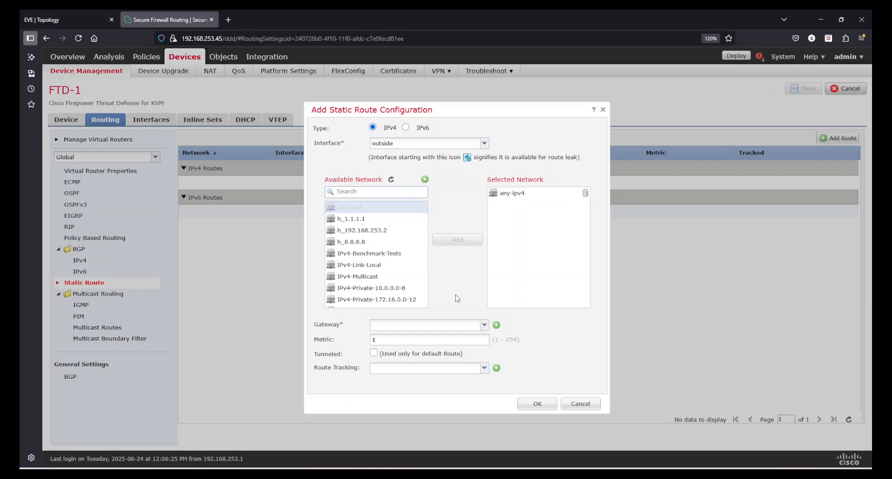
# Set the route's gateway to h_192.168.253.2, add the route and save FTD-1's routing configuration
pyautogui.click(484, 325)
pyautogui.click(413, 349)
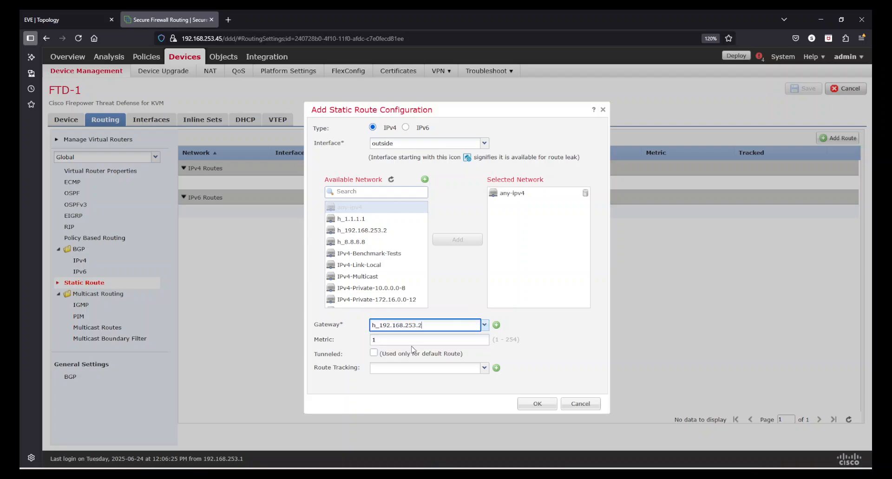
pyautogui.click(456, 293)
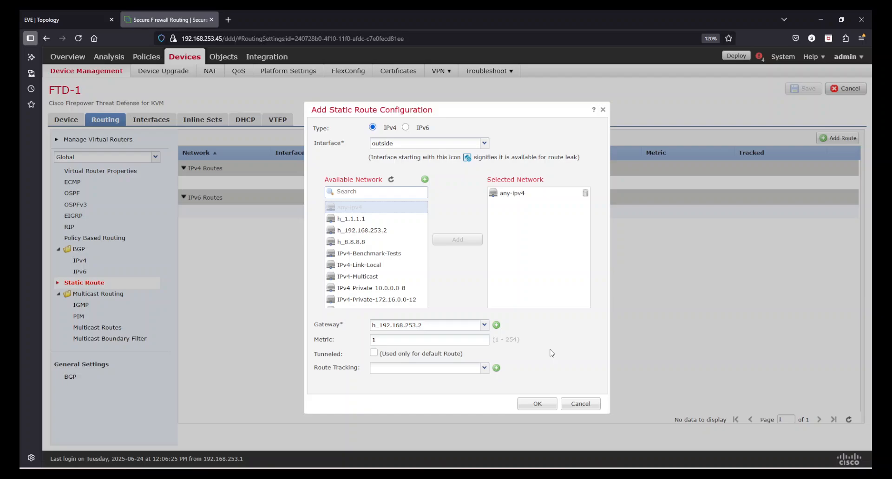
pyautogui.click(522, 404)
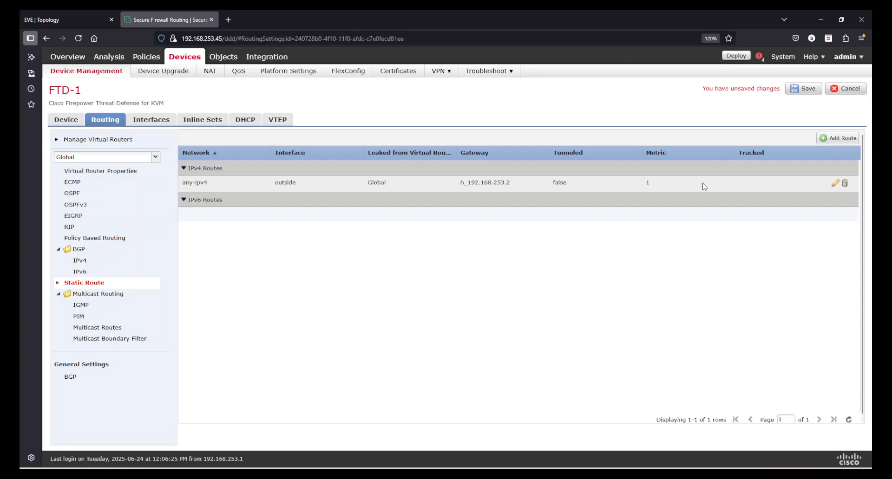
pyautogui.click(795, 89)
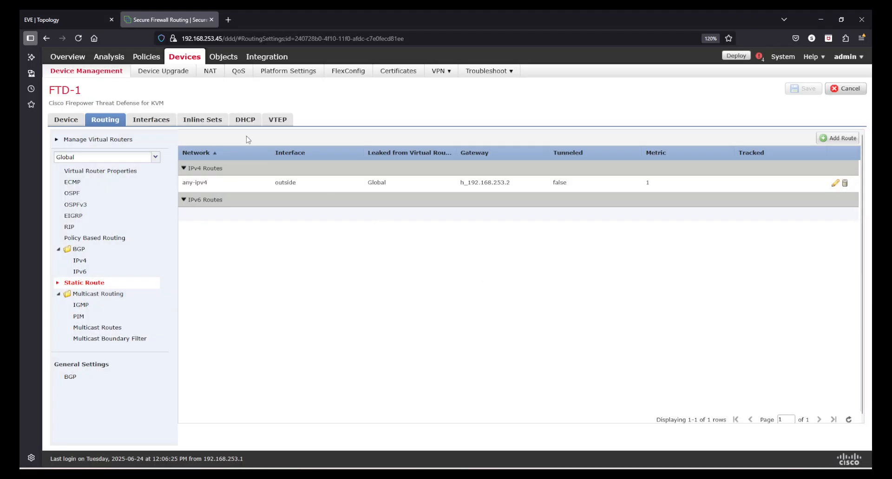
# Review FTD-1's DHCP server settings and its interface list
pyautogui.click(247, 126)
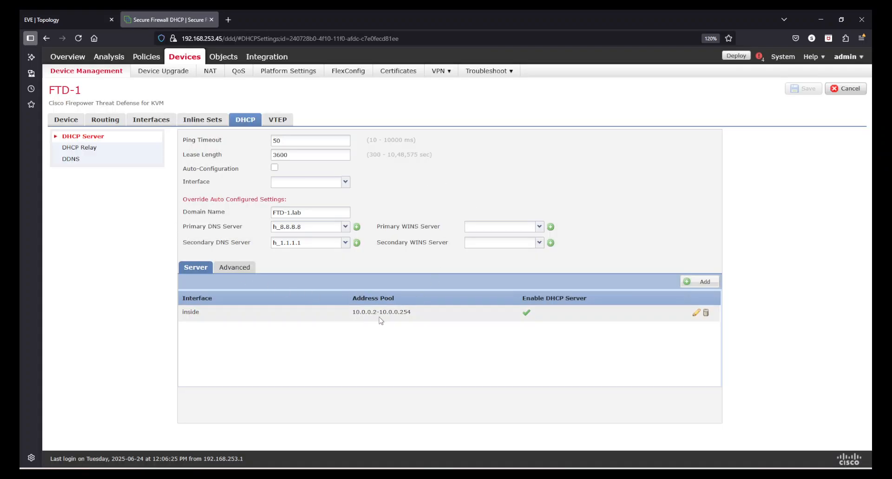
pyautogui.click(104, 122)
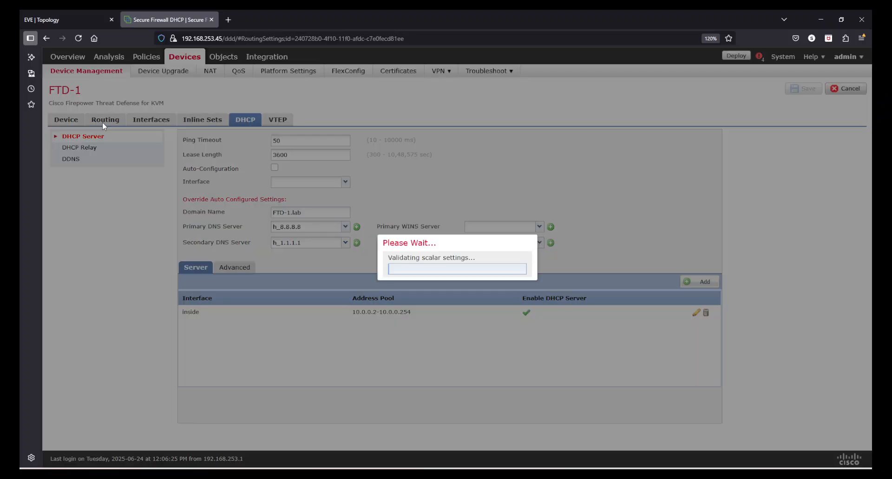
pyautogui.click(139, 122)
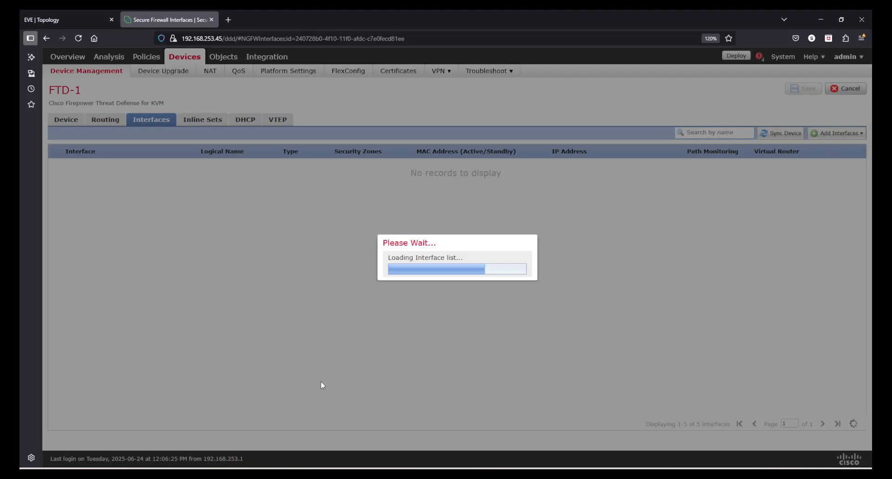
# Switch to the EVE topology and start the LAN_SW switch and VPC connected to FTD-RoutedModeFMCManaged
pyautogui.click(56, 19)
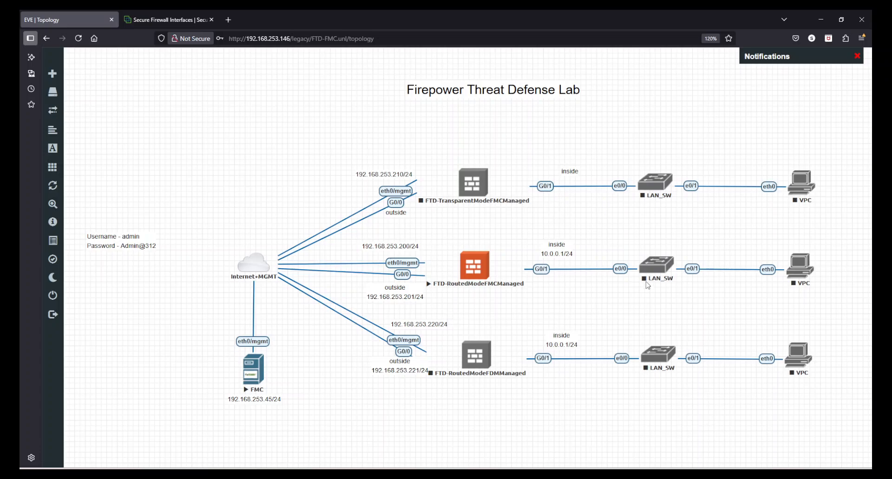
pyautogui.rightClick(653, 264)
pyautogui.rightClick(811, 262)
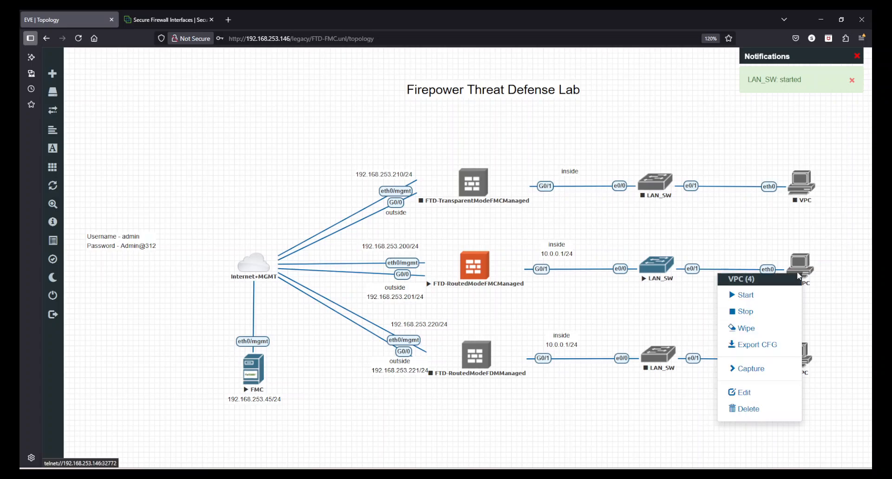
pyautogui.click(763, 300)
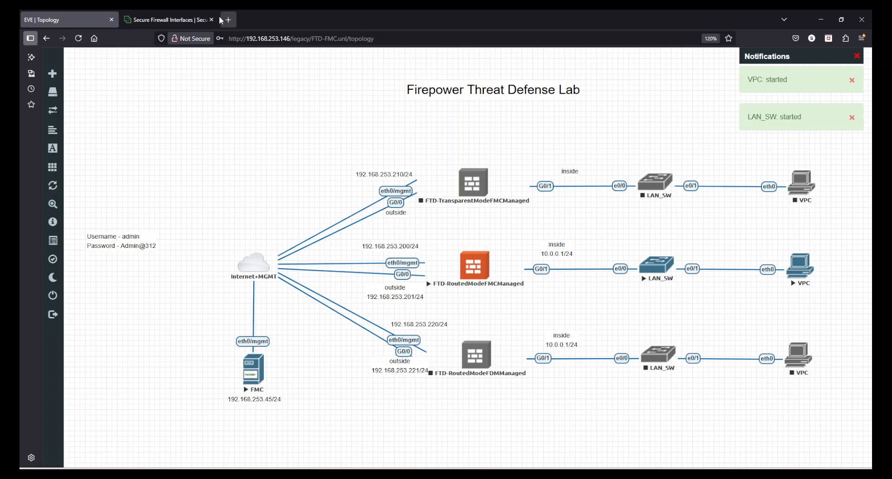
# Return to the firewall manager and deploy the pending changes to FTD-1, reviewing the validation warnings and proceeding with the deployment
pyautogui.click(156, 14)
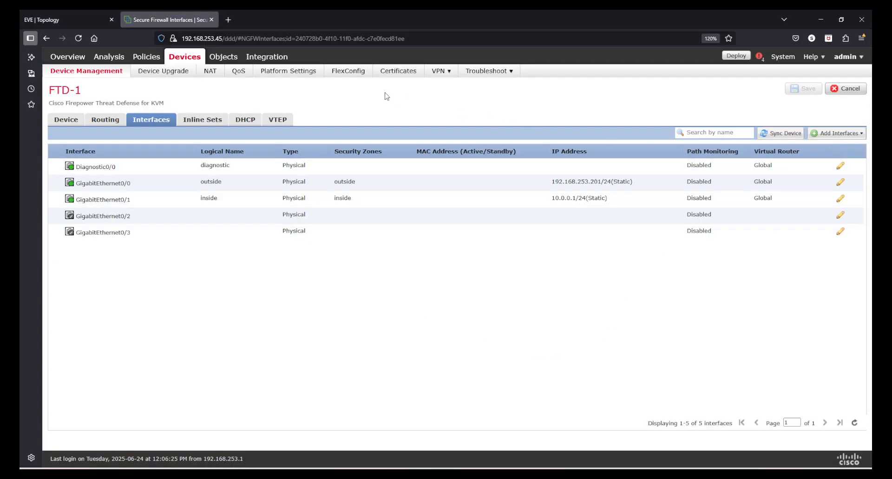
pyautogui.click(735, 56)
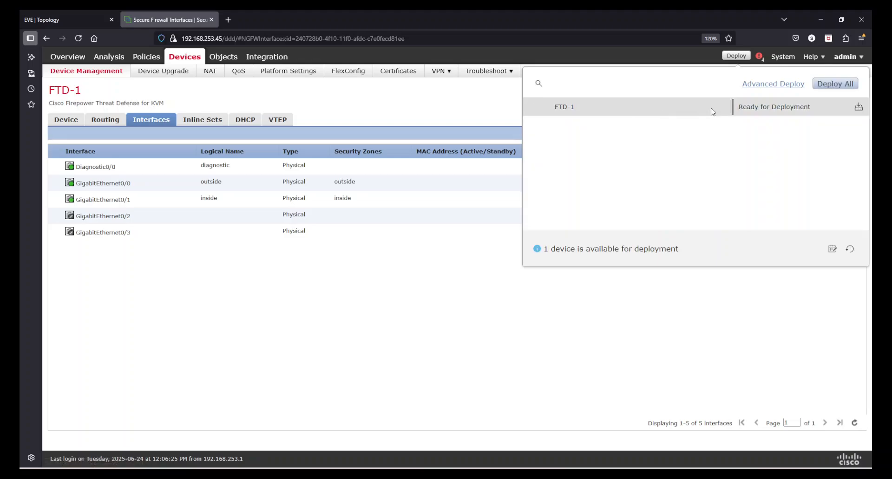
pyautogui.click(854, 110)
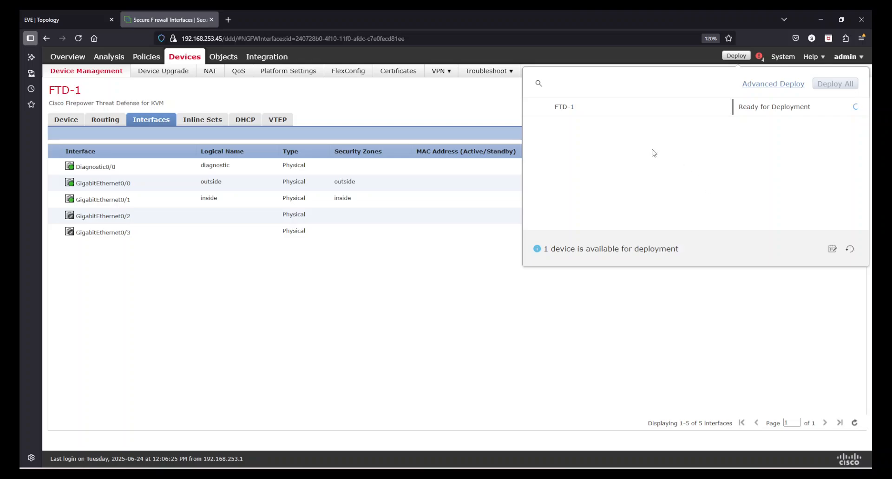
pyautogui.click(34, 13)
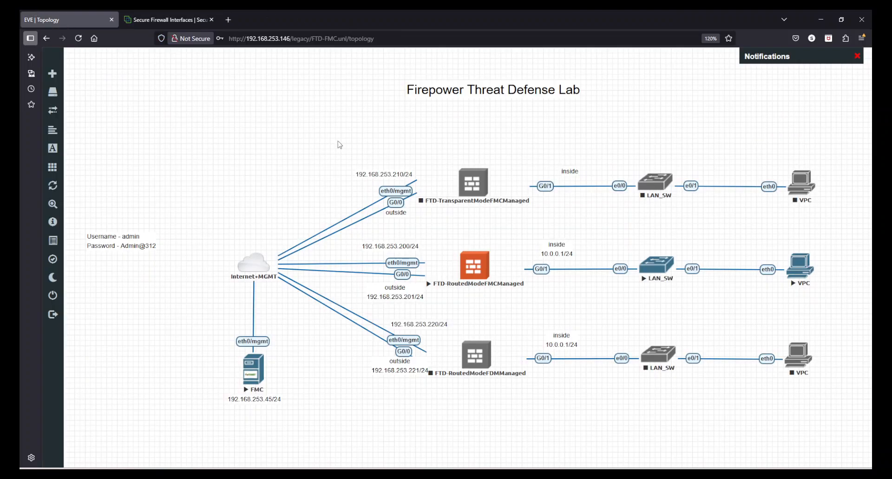
pyautogui.click(168, 19)
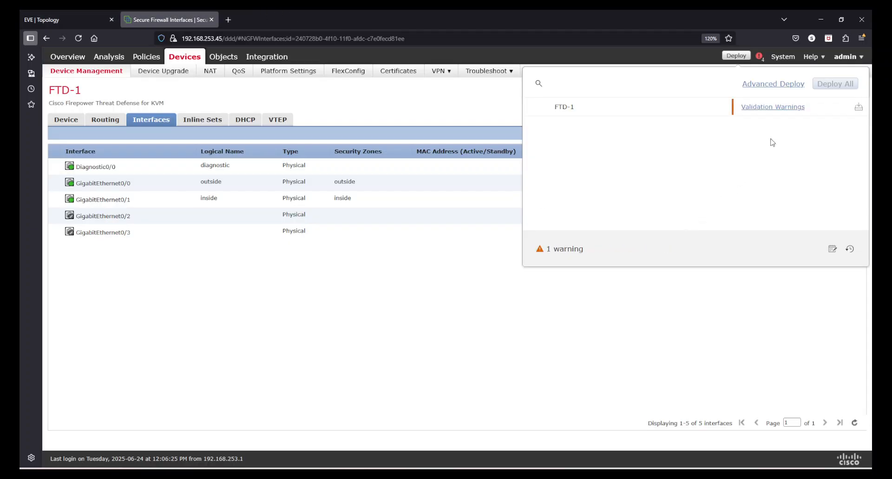
pyautogui.click(780, 110)
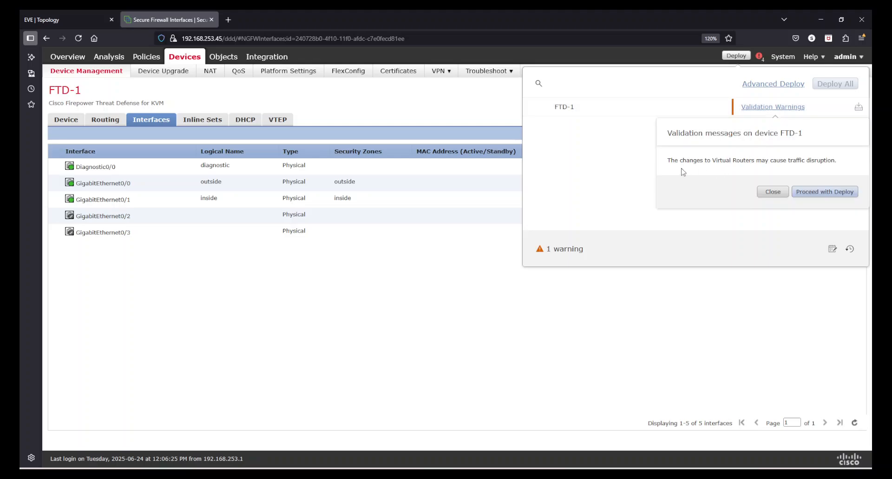
pyautogui.moveTo(673, 160); pyautogui.dragTo(830, 161)
pyautogui.click(830, 160)
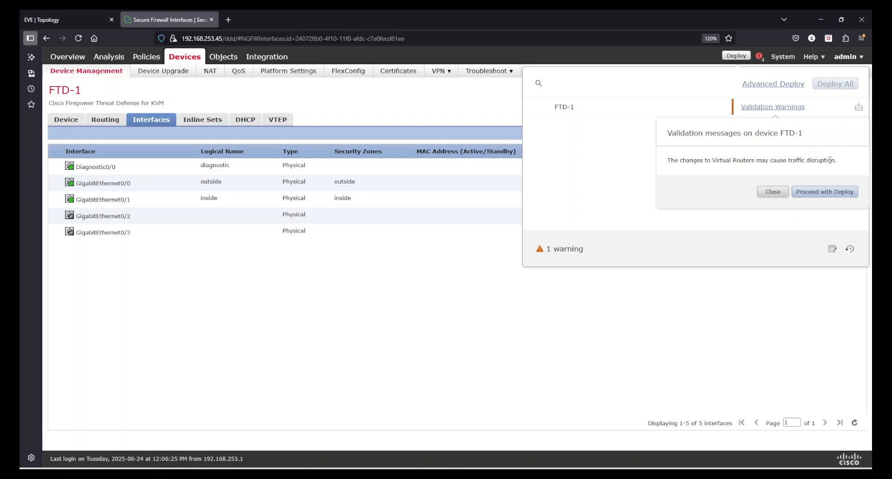
pyautogui.click(829, 194)
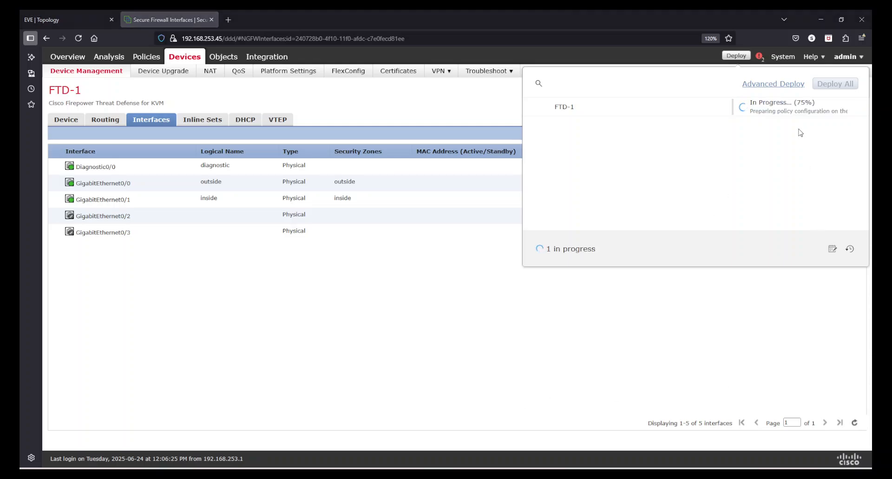
pyautogui.click(390, 364)
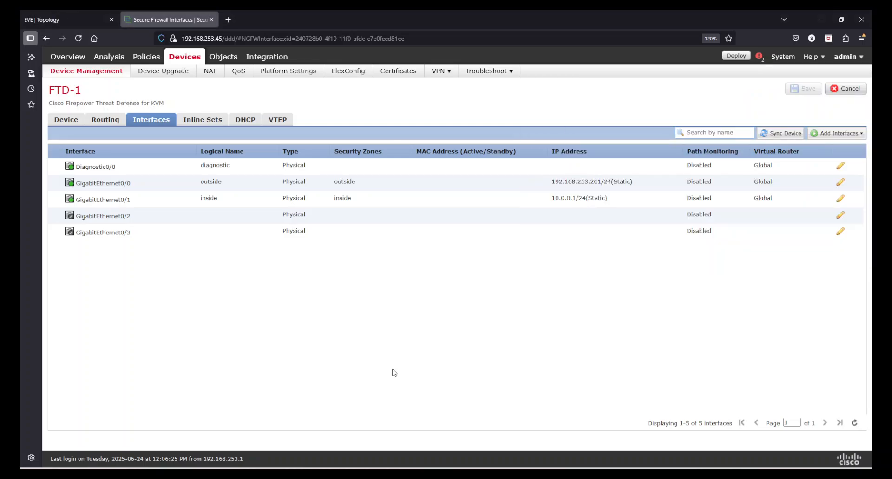
# Check the interface addressing in the EVE topology, return to the firewall manager and open the India-Policy-Routed access control policy for editing
pyautogui.click(44, 19)
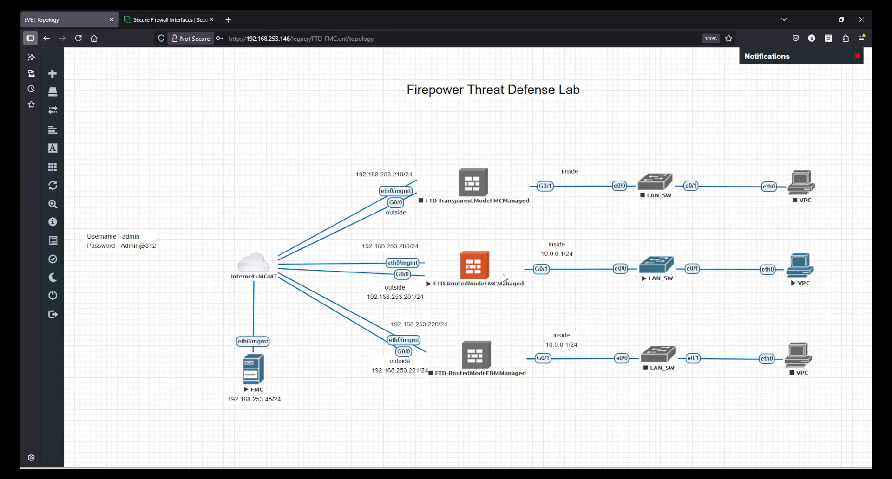
pyautogui.click(163, 15)
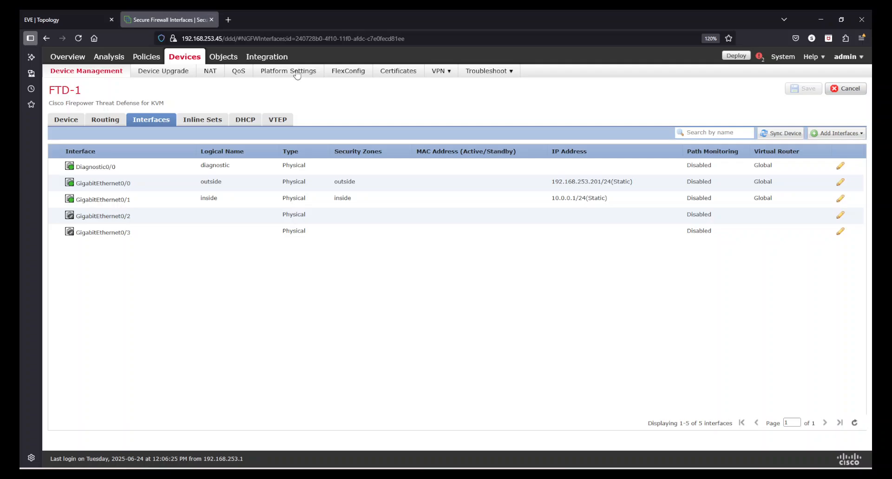
pyautogui.moveTo(148, 60)
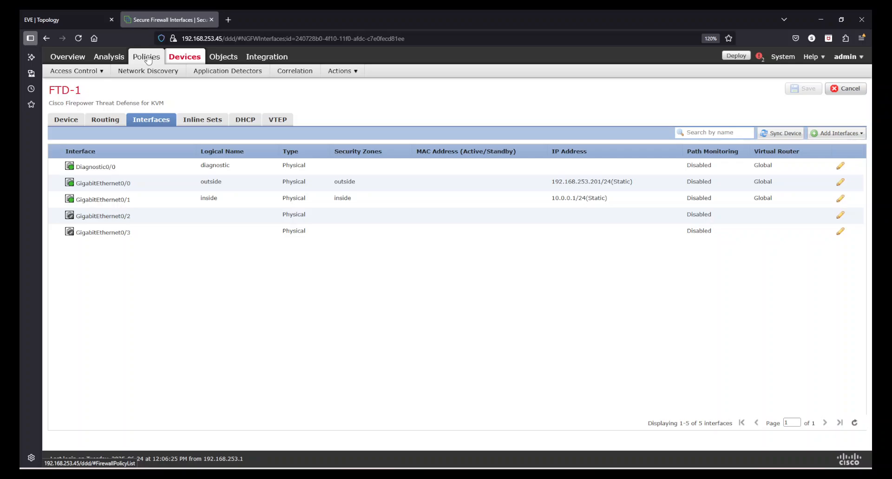
pyautogui.click(101, 89)
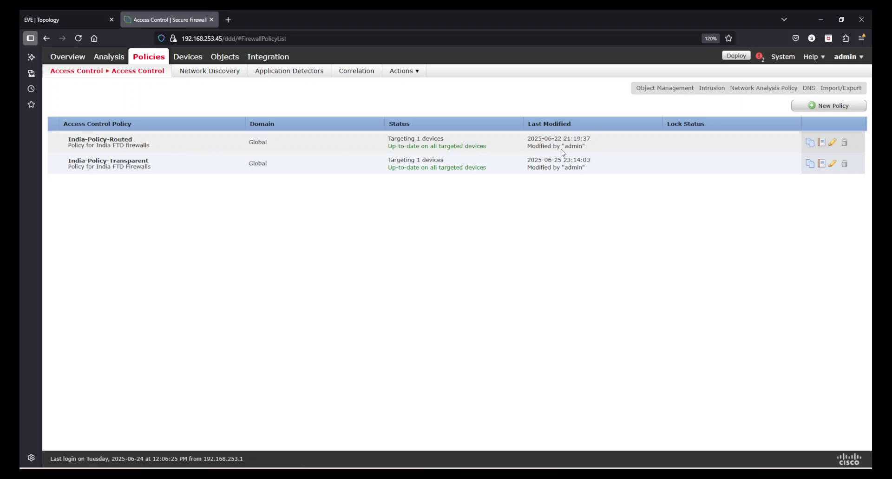
pyautogui.click(832, 142)
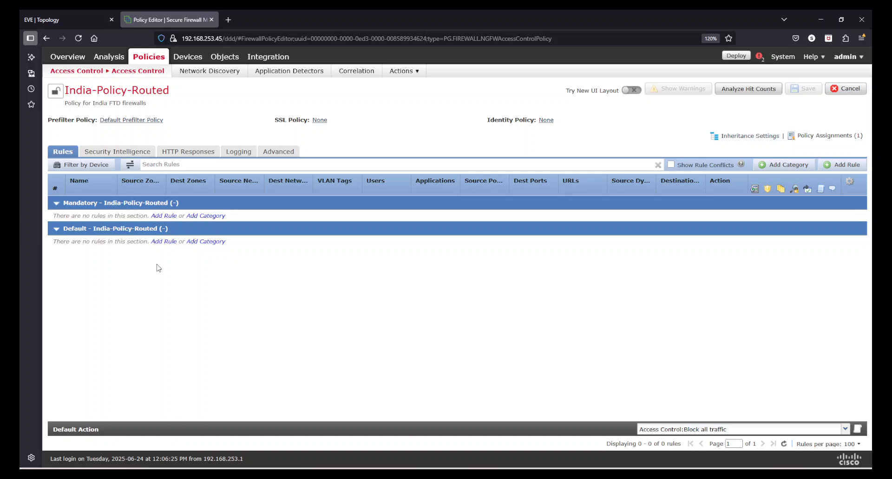
# Start a new access control rule named ICMP Allow in the Mandatory section with the Allow action
pyautogui.click(165, 216)
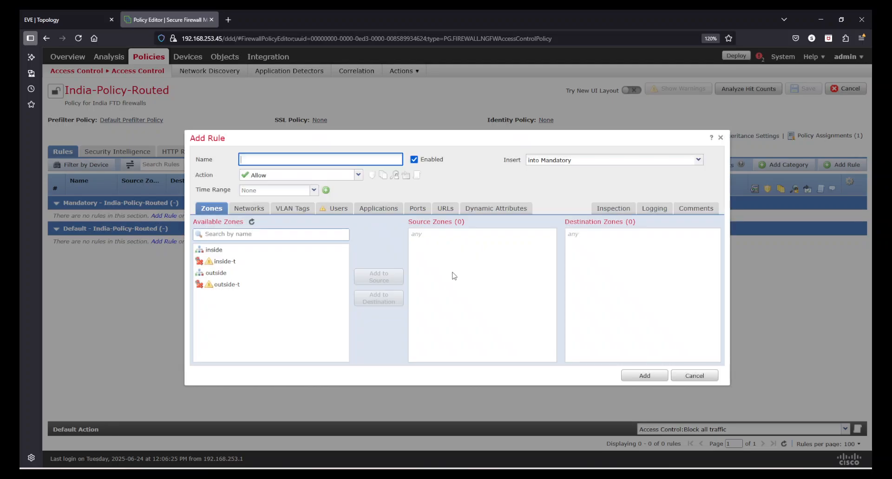
pyautogui.click(693, 376)
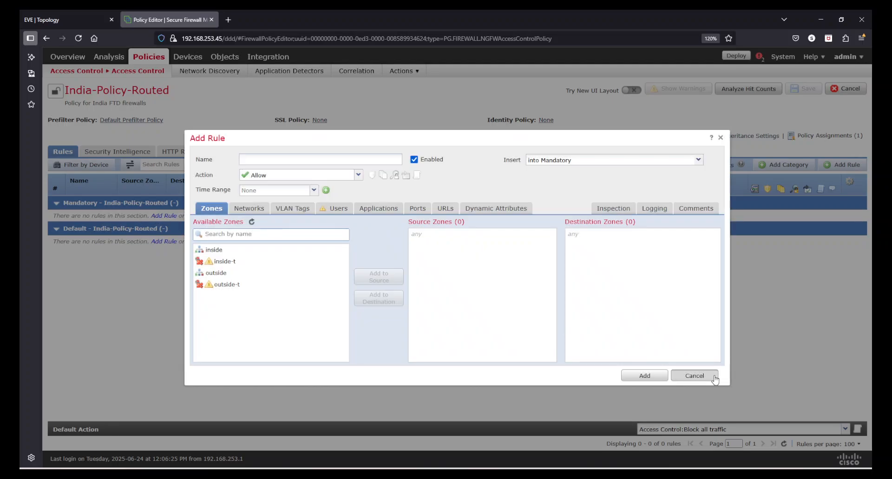
pyautogui.click(829, 168)
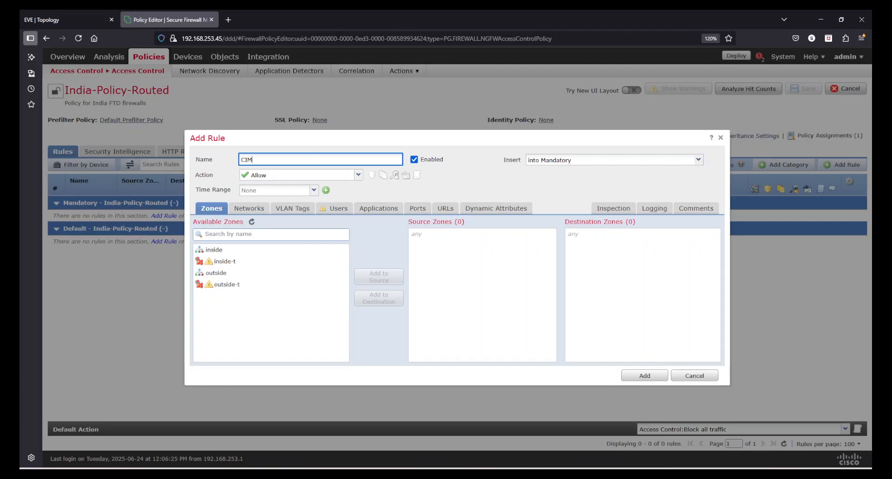
pyautogui.write('ICMP Allow')
# Set the rule's source zone to inside and its destination zone to outside
pyautogui.click(235, 252)
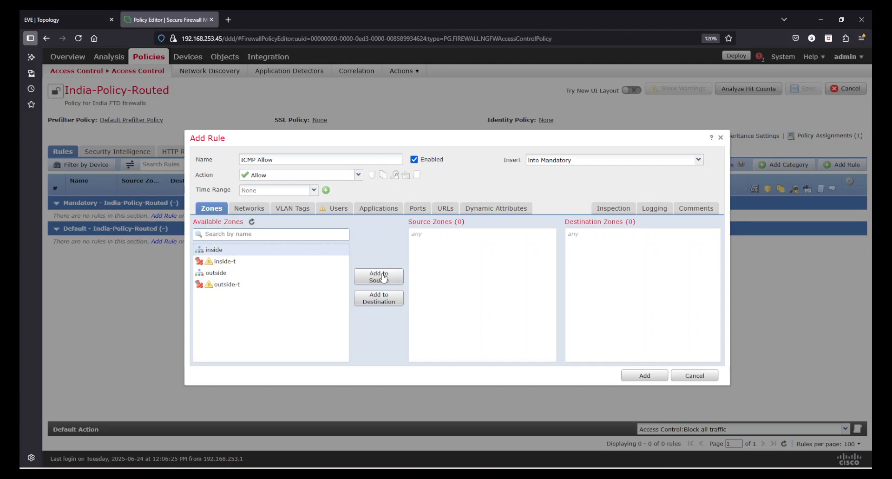
pyautogui.click(383, 278)
pyautogui.click(238, 273)
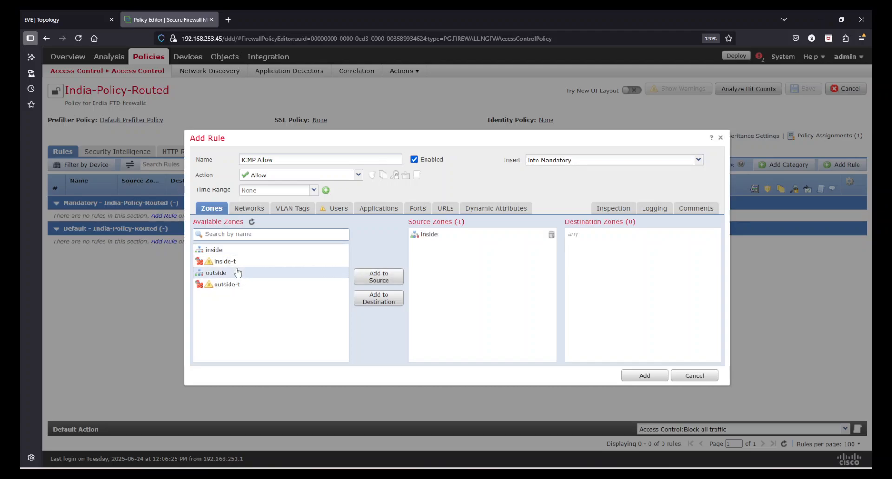
pyautogui.click(385, 299)
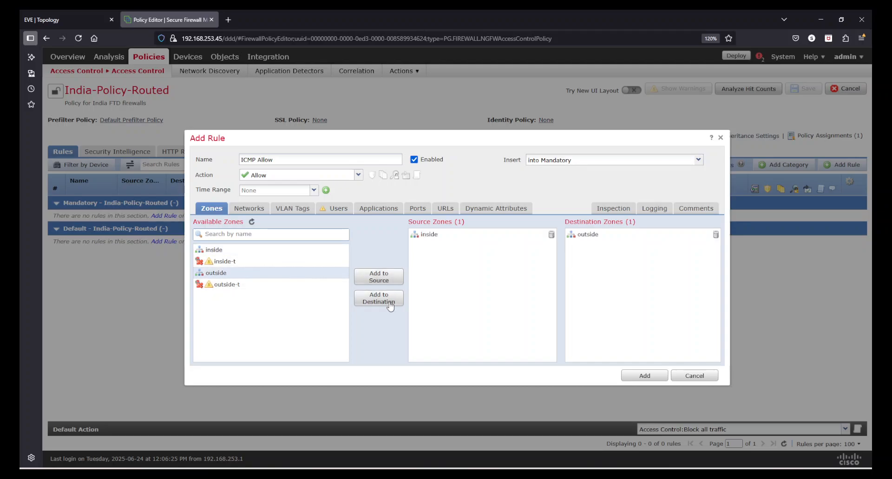
# Add n_10.0.0.0_24 to the rule's source networks
pyautogui.click(255, 209)
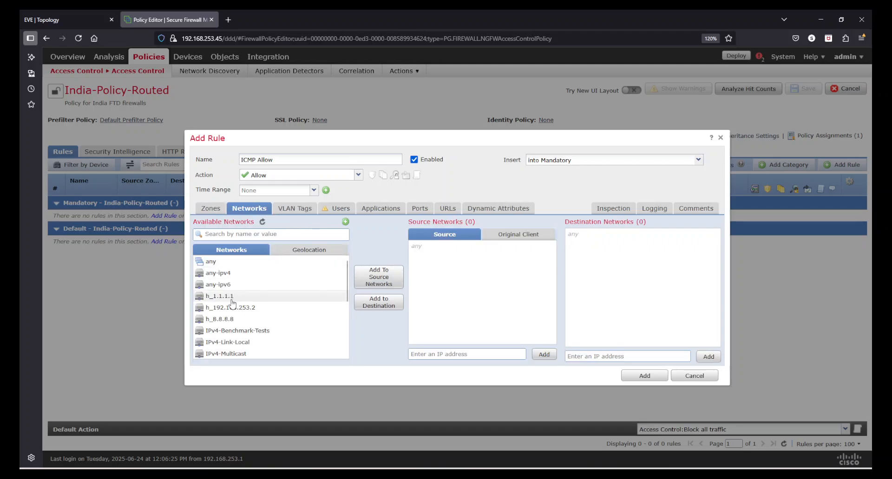
pyautogui.scroll(-3, 259, 341)
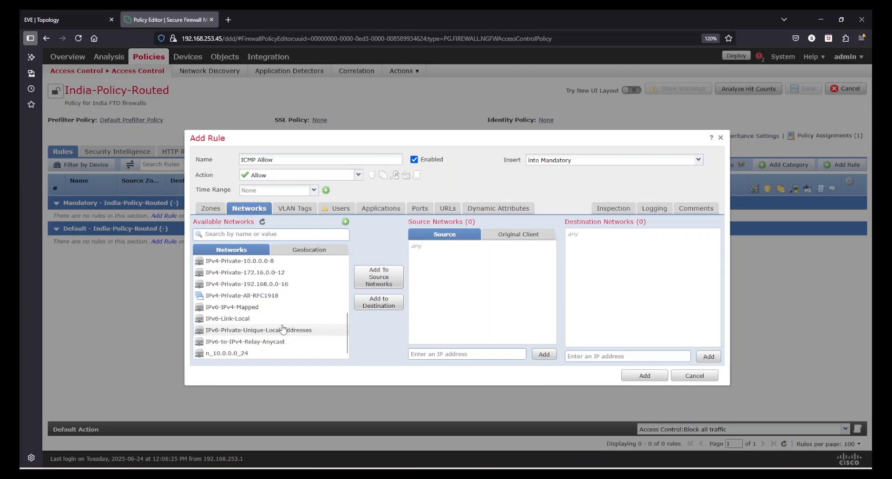
pyautogui.click(250, 354)
pyautogui.click(387, 272)
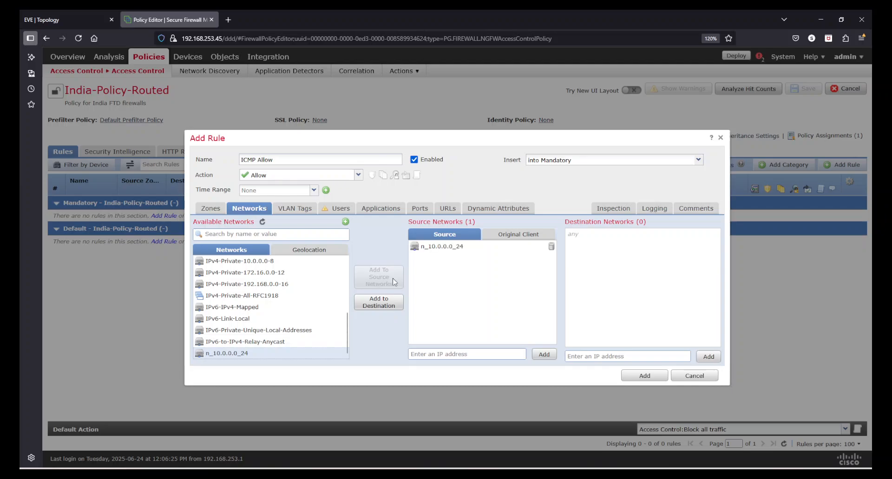
# Add the hosts h_1.1.1.1 and h_8.8.8.8 to the rule's destination networks
pyautogui.scroll(3, 274, 336)
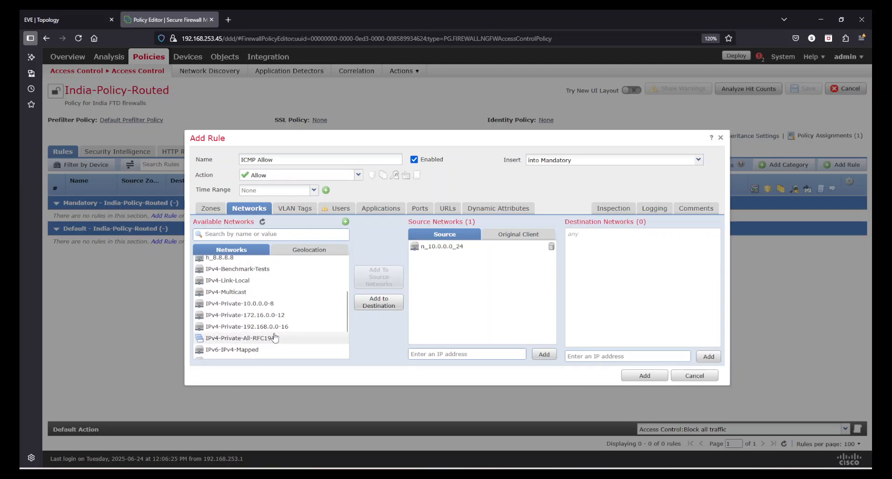
pyautogui.click(222, 296)
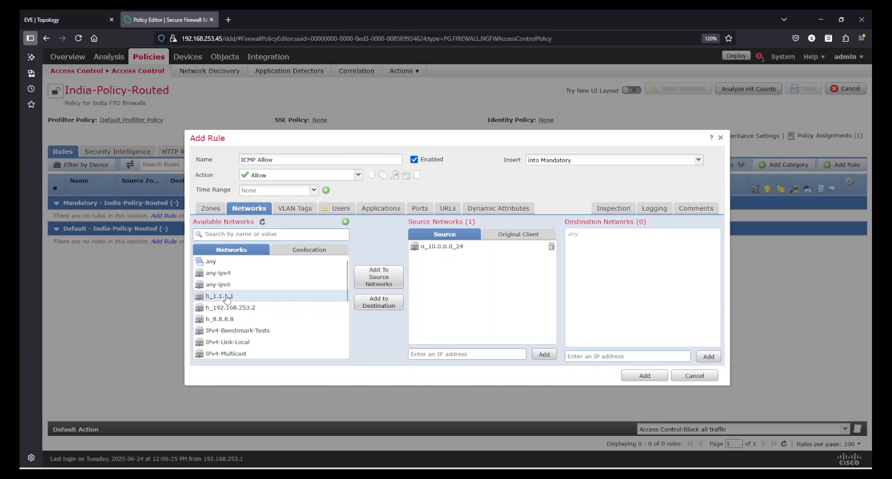
pyautogui.click(379, 302)
pyautogui.click(257, 321)
pyautogui.click(378, 303)
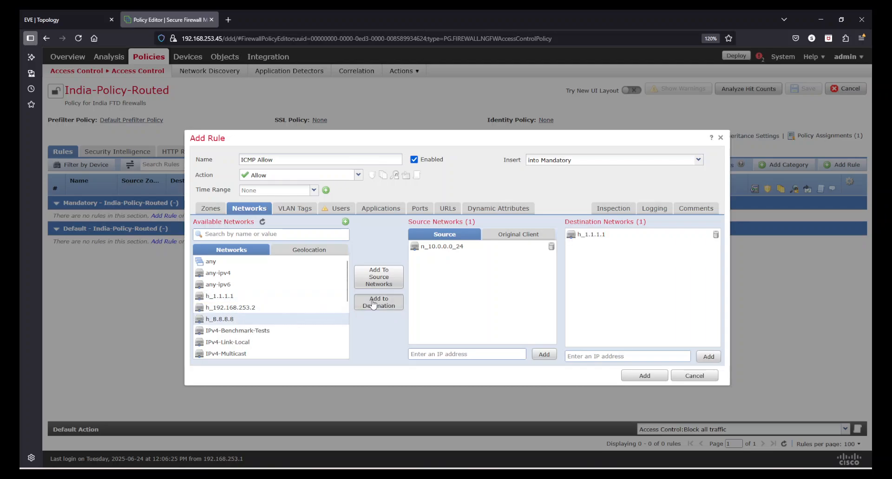
# Look through the rule's VLAN tag, user, application and port conditions
pyautogui.click(299, 213)
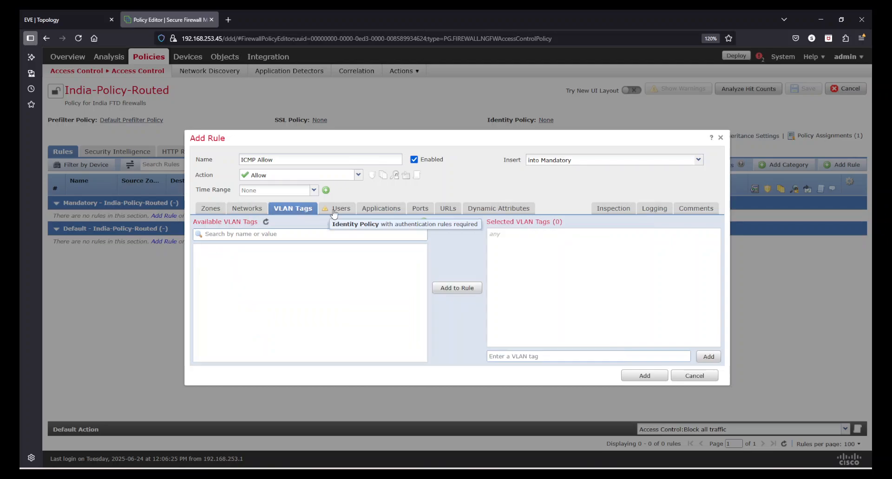
pyautogui.click(341, 211)
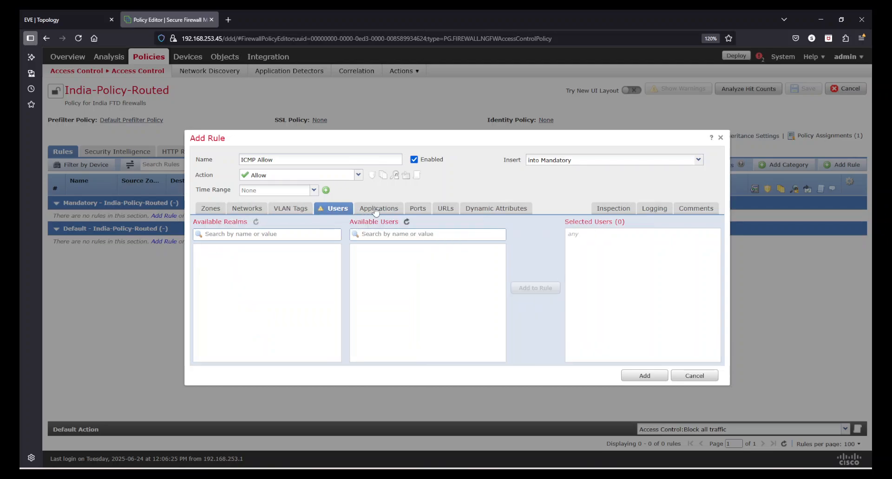
pyautogui.click(376, 211)
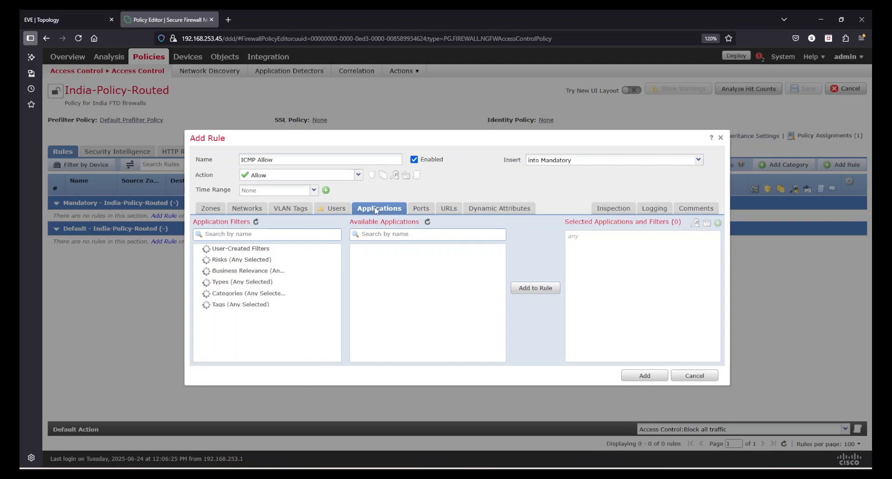
pyautogui.click(426, 212)
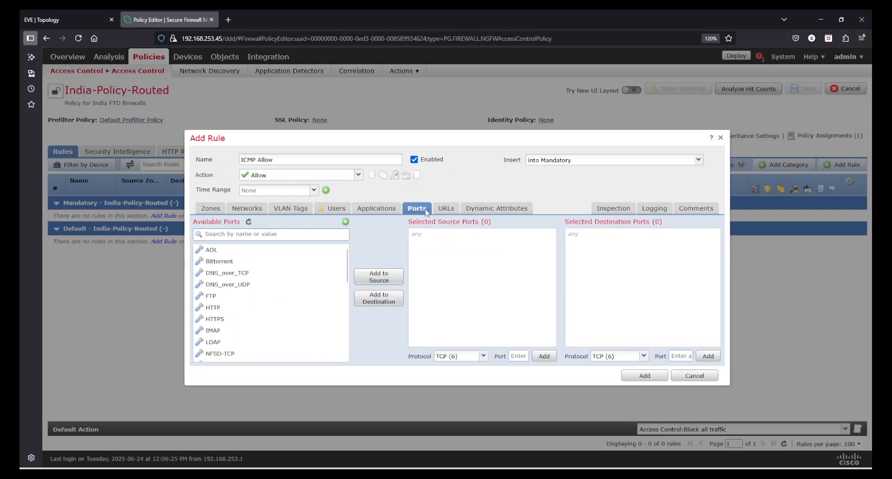
# Reload the rule's available applications, search them for icmp and select ICMP
pyautogui.click(374, 210)
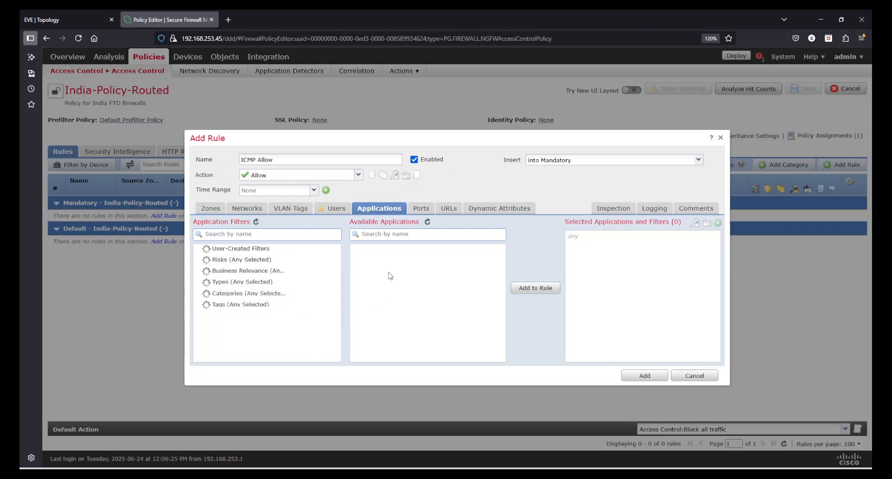
pyautogui.click(409, 235)
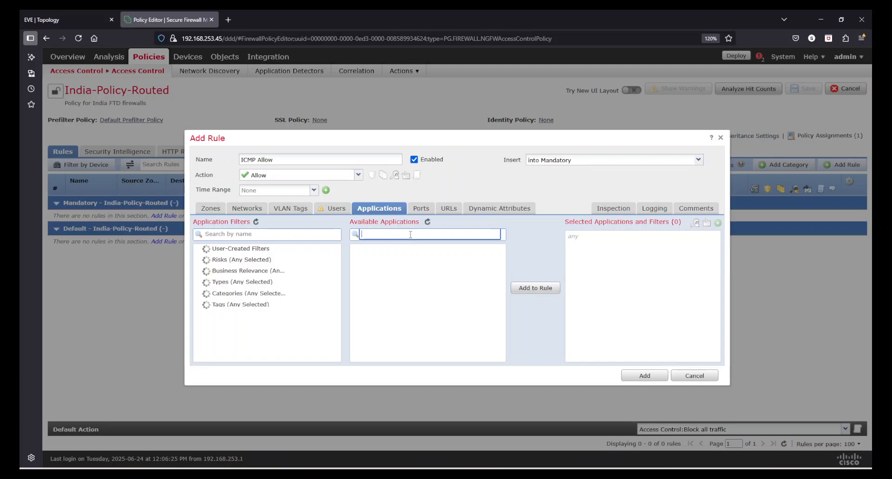
pyautogui.write('icmp')
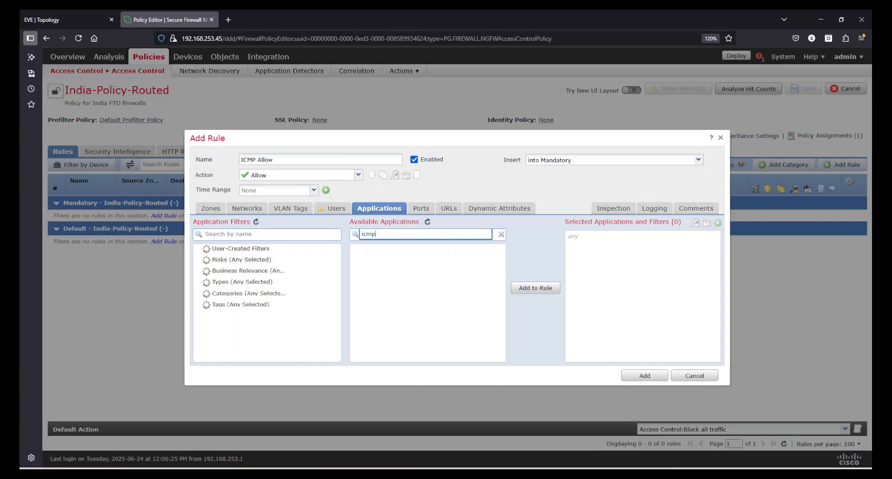
pyautogui.click(427, 222)
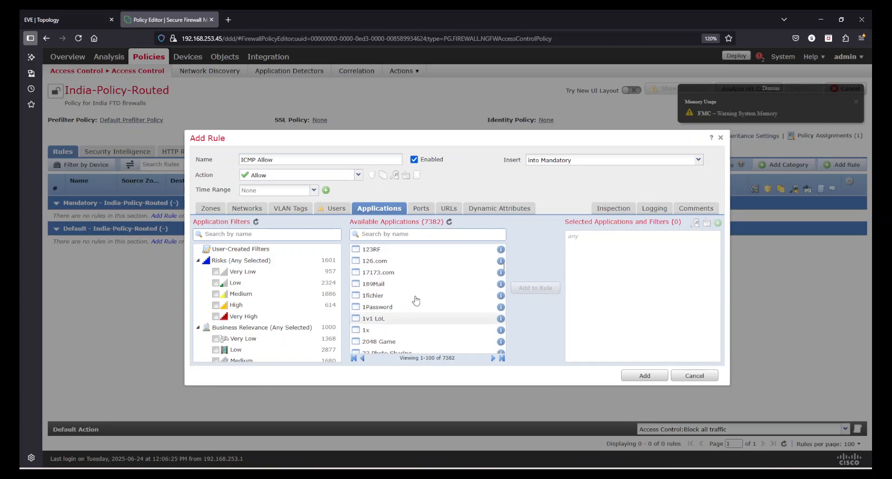
pyautogui.click(396, 237)
pyautogui.write('icmp')
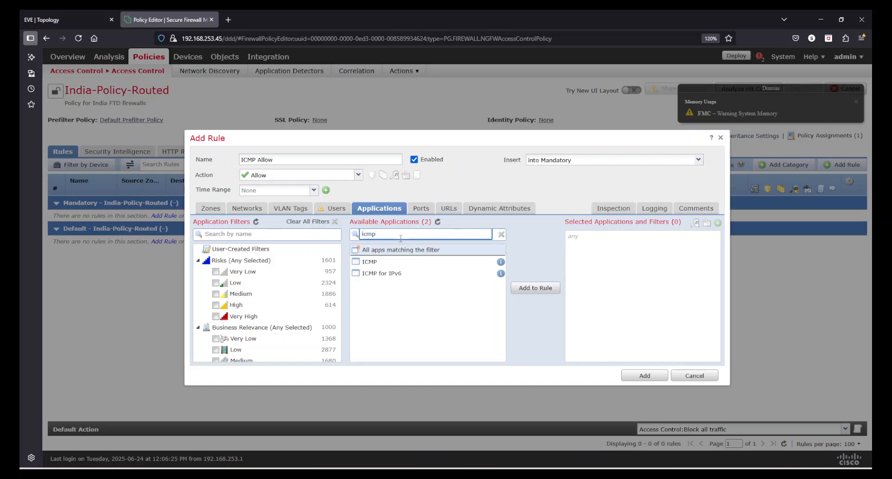
pyautogui.click(376, 266)
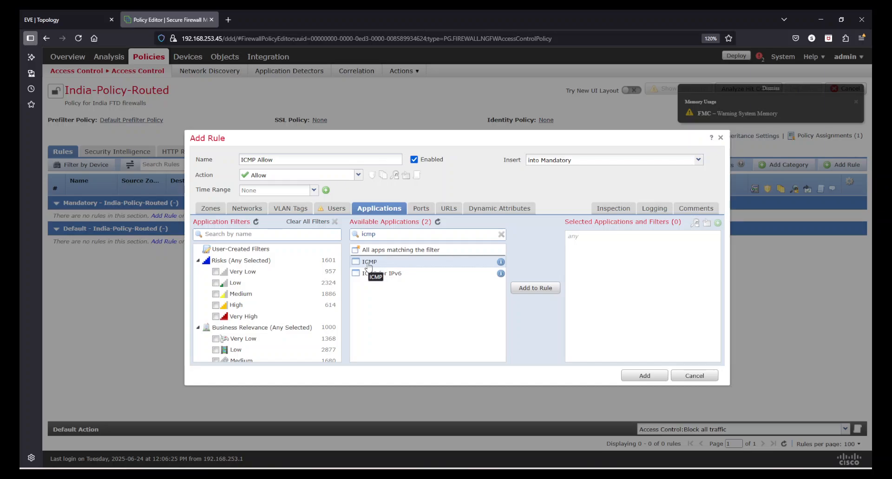
# Review the ICMP application's description, risk, relevance, type and category, close the details and add ICMP to the rule
pyautogui.click(501, 263)
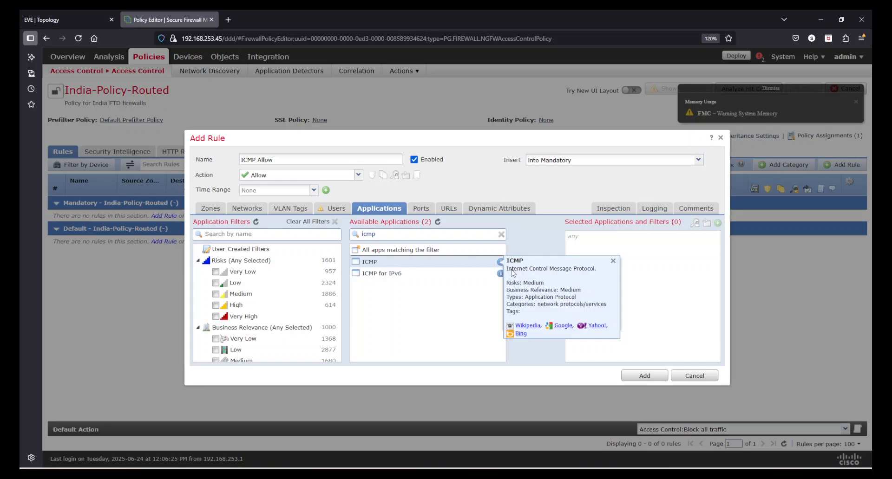
pyautogui.moveTo(513, 273); pyautogui.dragTo(586, 273)
pyautogui.click(516, 285)
pyautogui.moveTo(515, 282); pyautogui.dragTo(589, 290)
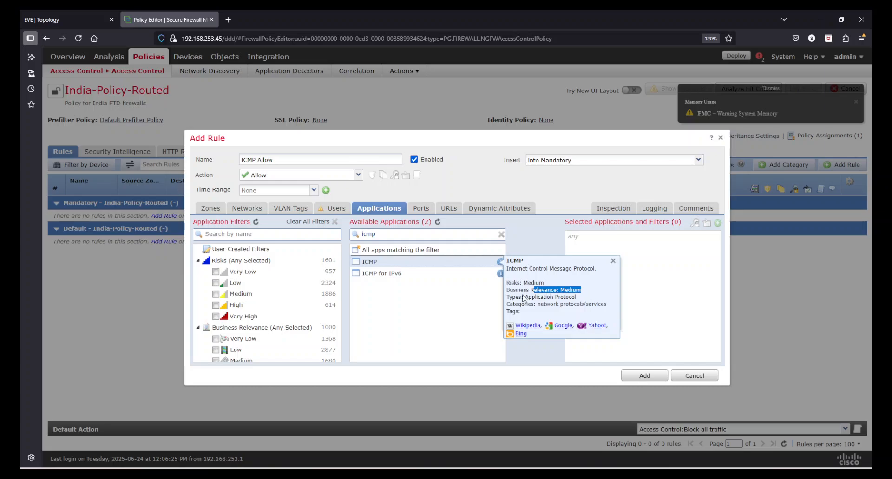
pyautogui.moveTo(521, 297); pyautogui.dragTo(575, 298)
pyautogui.moveTo(515, 309); pyautogui.dragTo(599, 305)
pyautogui.click(547, 305)
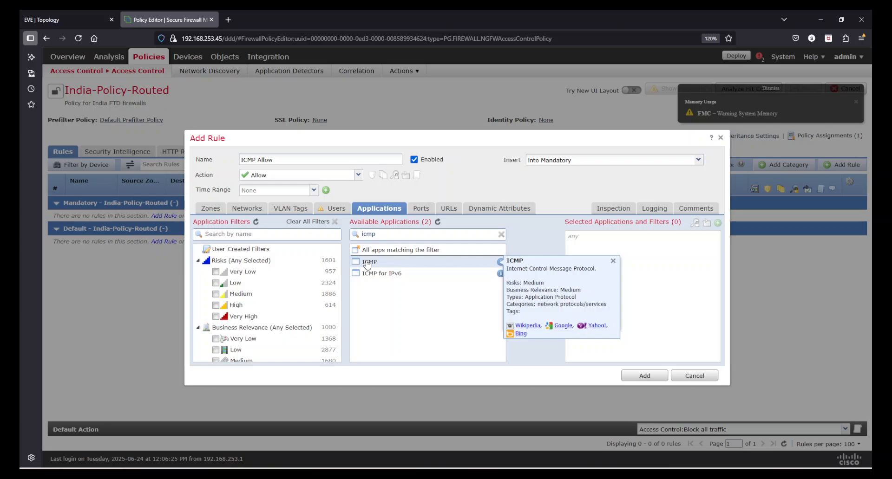
pyautogui.click(613, 261)
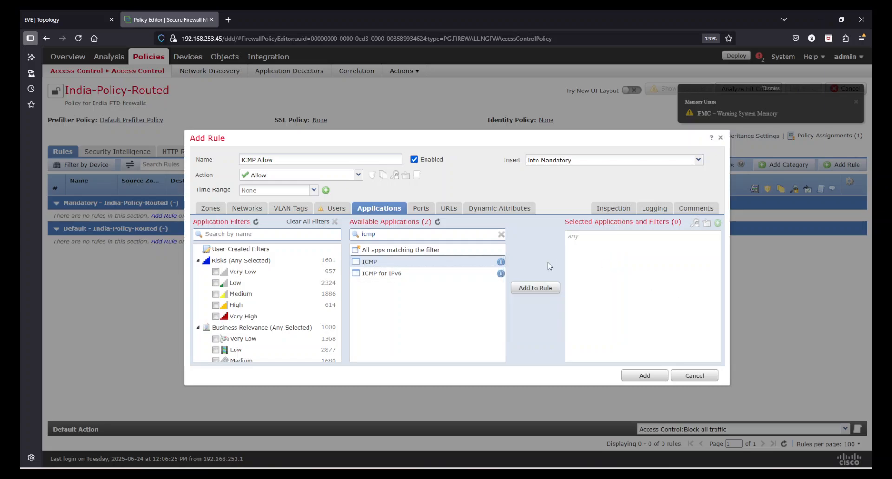
pyautogui.click(534, 289)
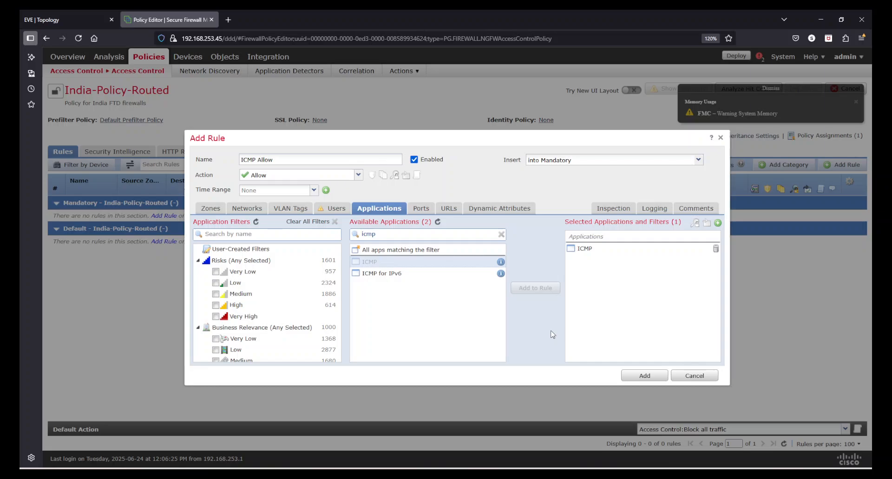
# Review the rule's port, URL and dynamic attribute conditions
pyautogui.click(426, 211)
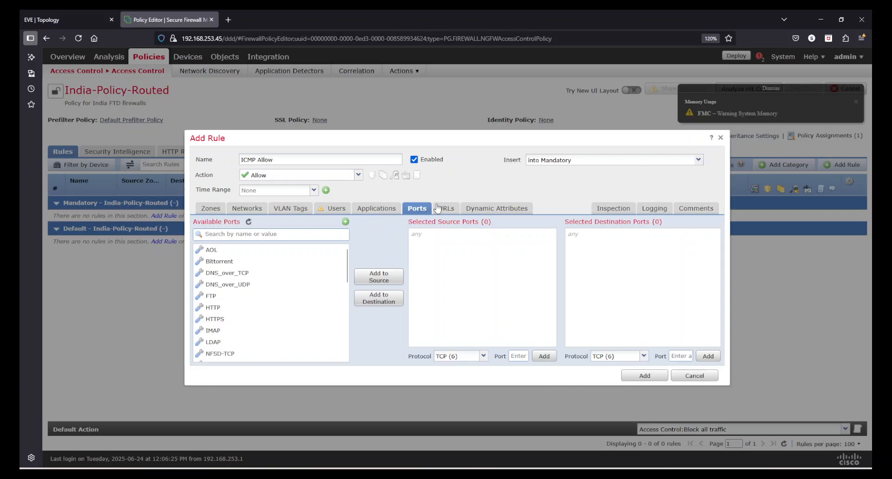
pyautogui.click(445, 210)
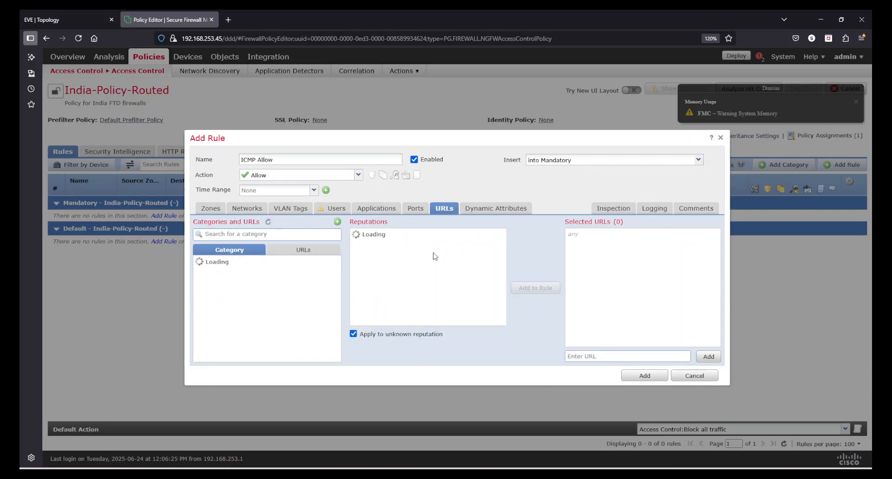
pyautogui.click(497, 210)
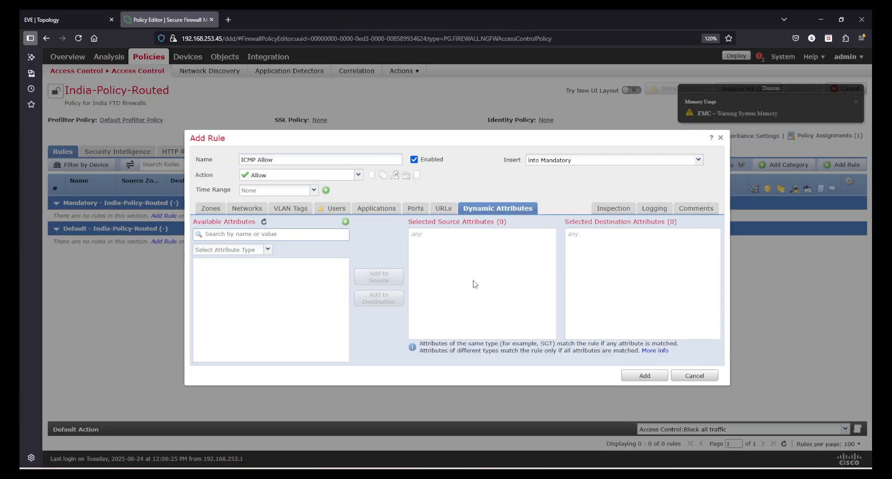
# Look at the rule's inspection settings and turn on logging at the end of connection
pyautogui.click(613, 210)
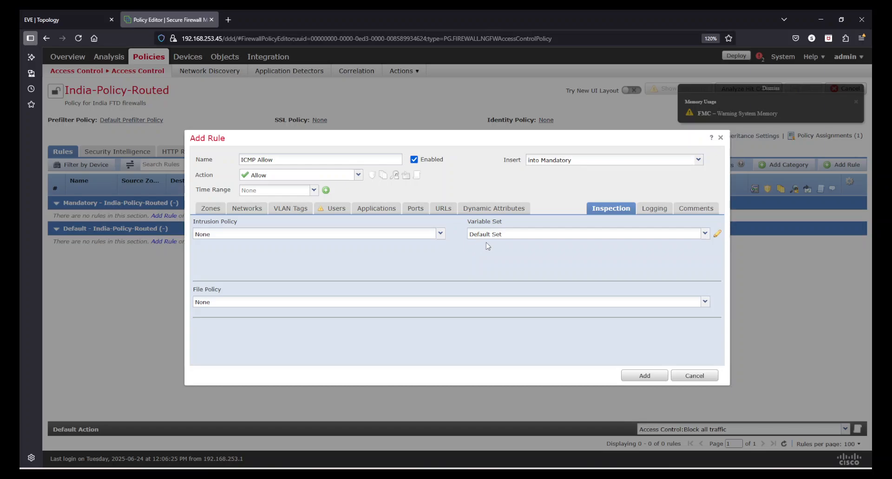
pyautogui.click(650, 215)
pyautogui.click(197, 243)
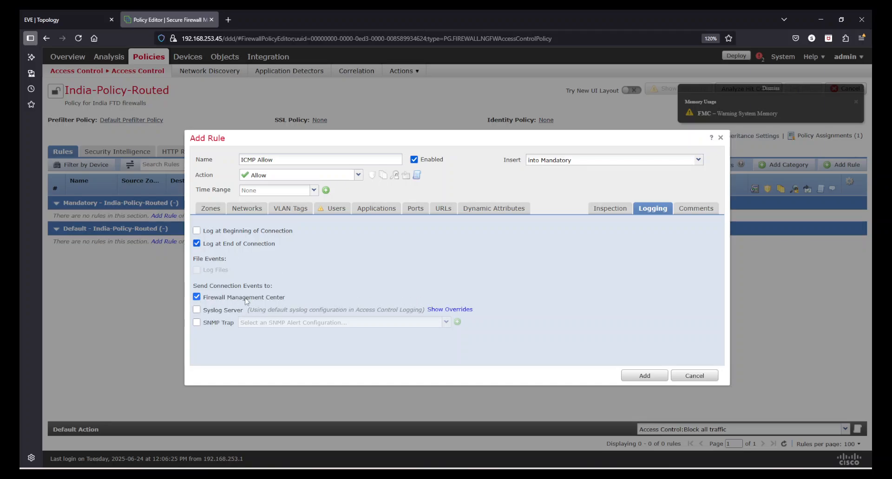
# Comment the rule with "Allow ICMP towards Google and Cloudflare DNS" and add the ICMP Allow rule to the policy
pyautogui.click(697, 212)
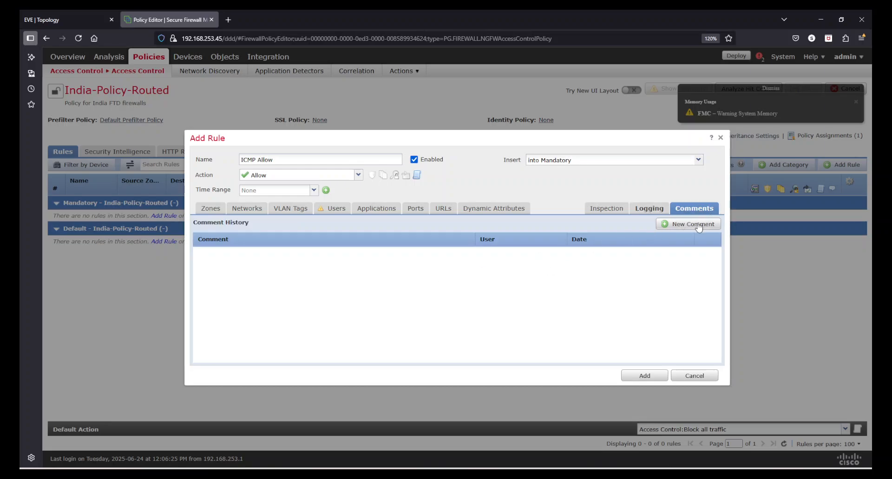
pyautogui.click(697, 224)
pyautogui.write('A')
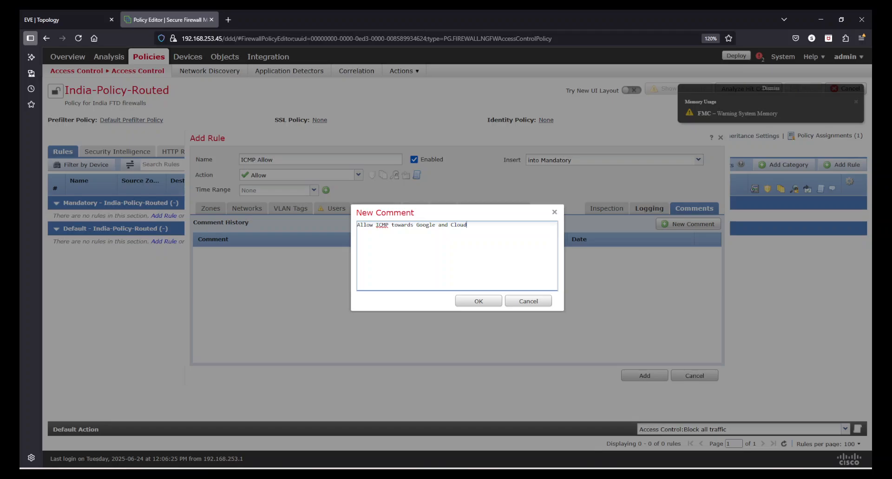
pyautogui.write('e DNS')
pyautogui.click(468, 304)
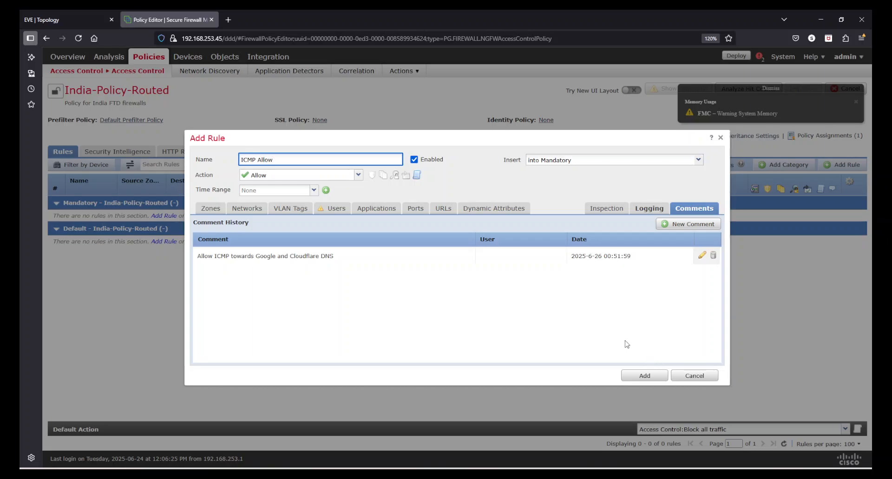
pyautogui.click(636, 377)
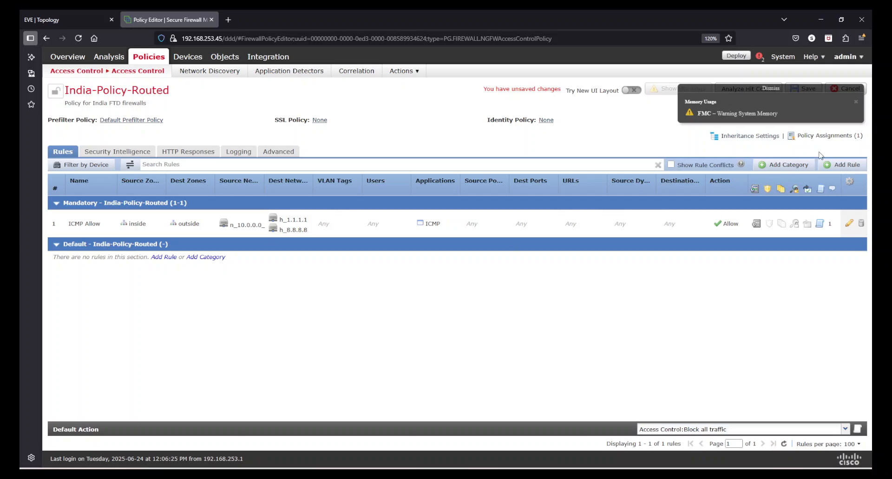
# Dismiss the memory usage notification, save the India-Policy-Routed policy and check the deployment status of FTD-1
pyautogui.click(855, 102)
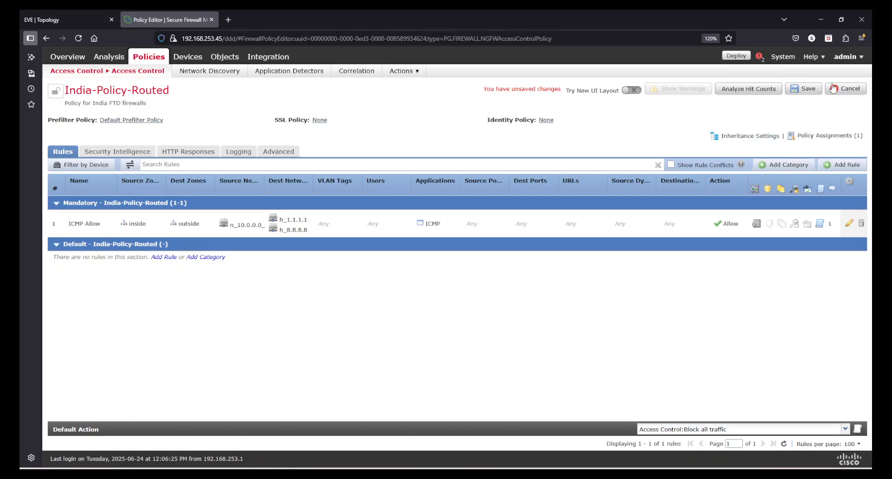
pyautogui.click(806, 89)
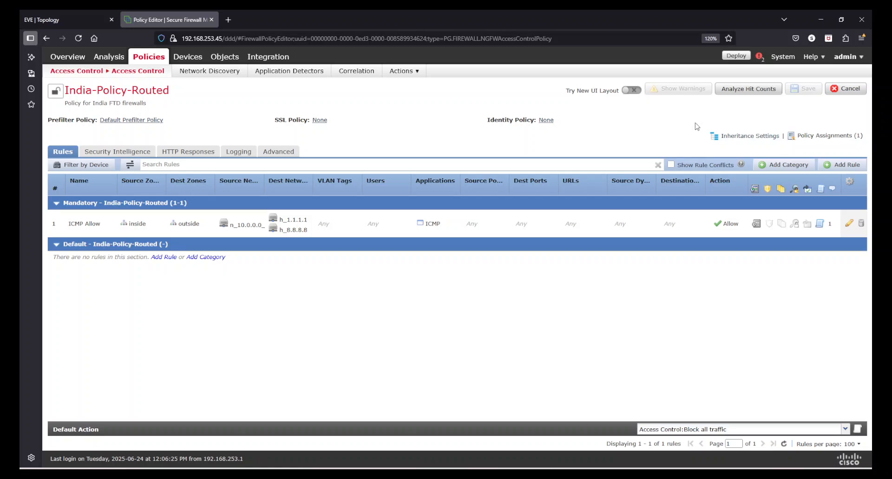
pyautogui.click(736, 58)
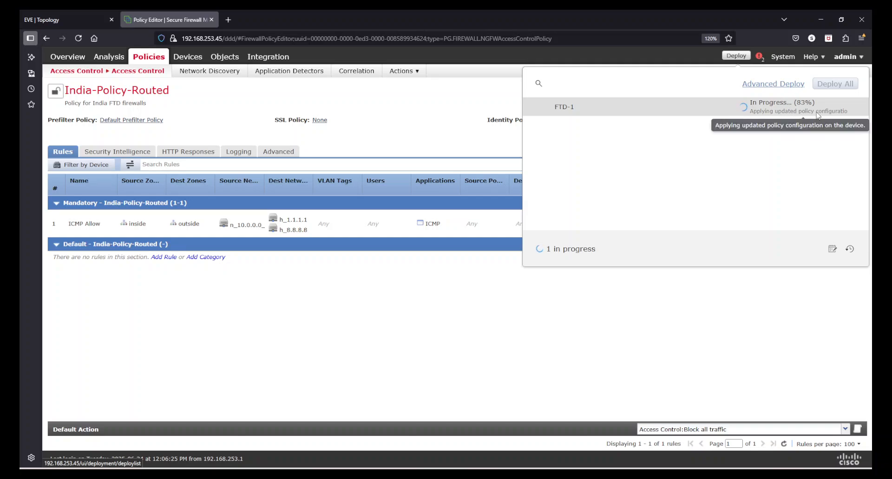
pyautogui.click(606, 336)
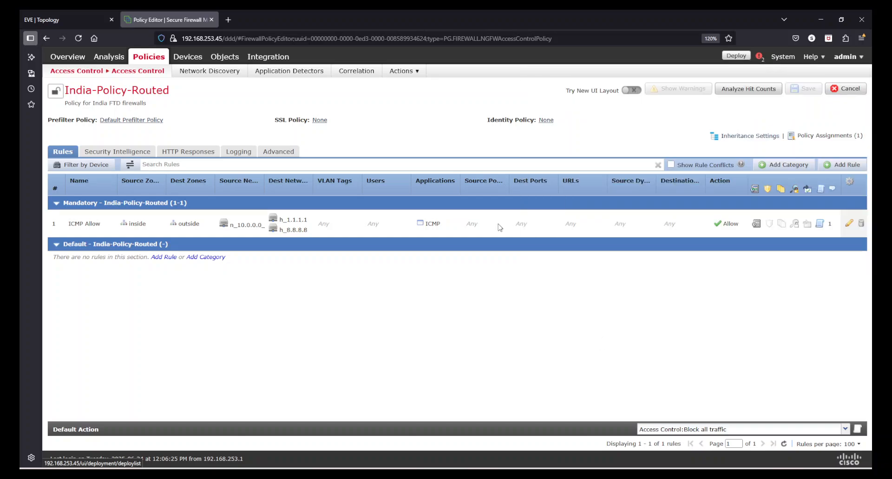
# Open the Threat Defense CLI troubleshooting tool and choose FTD-1 as the device
pyautogui.click(199, 56)
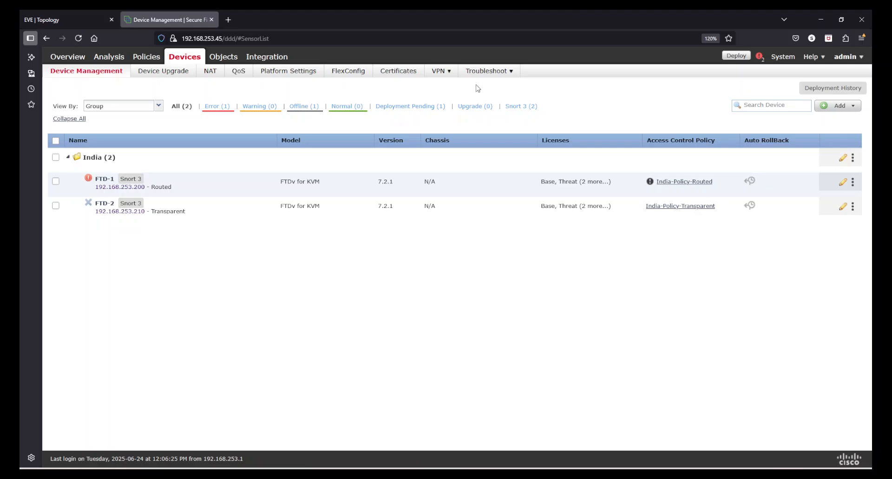
pyautogui.click(487, 71)
pyautogui.click(496, 99)
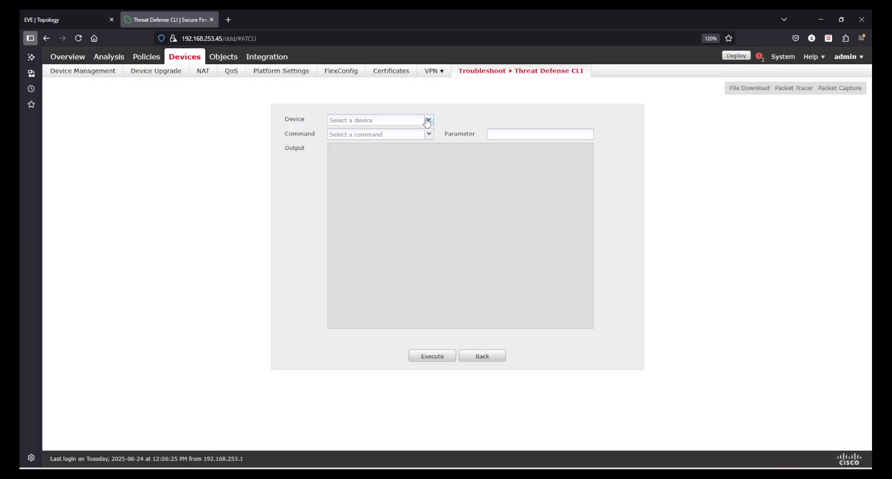
pyautogui.click(429, 120)
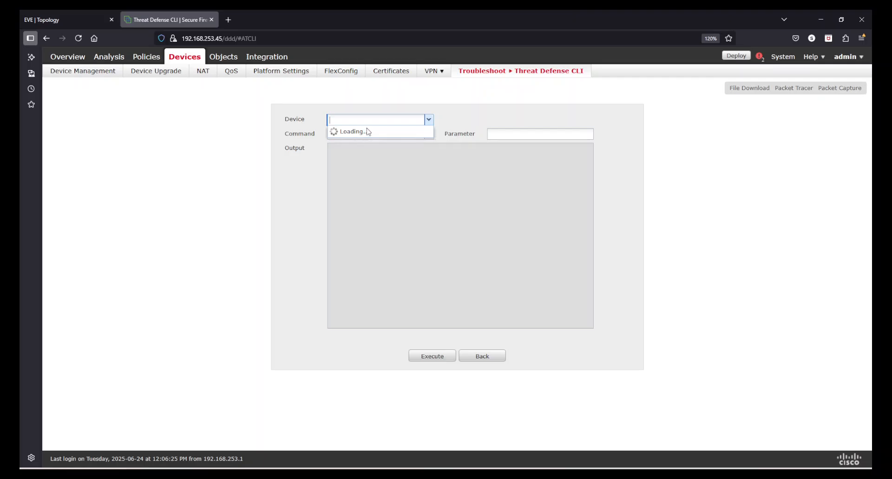
pyautogui.click(349, 130)
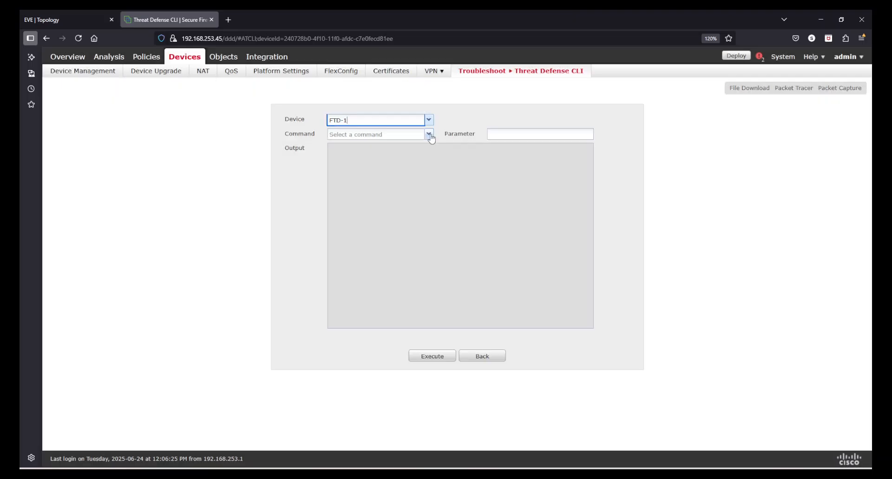
# Run show route on FTD-1 and examine the static default route in the output
pyautogui.click(430, 135)
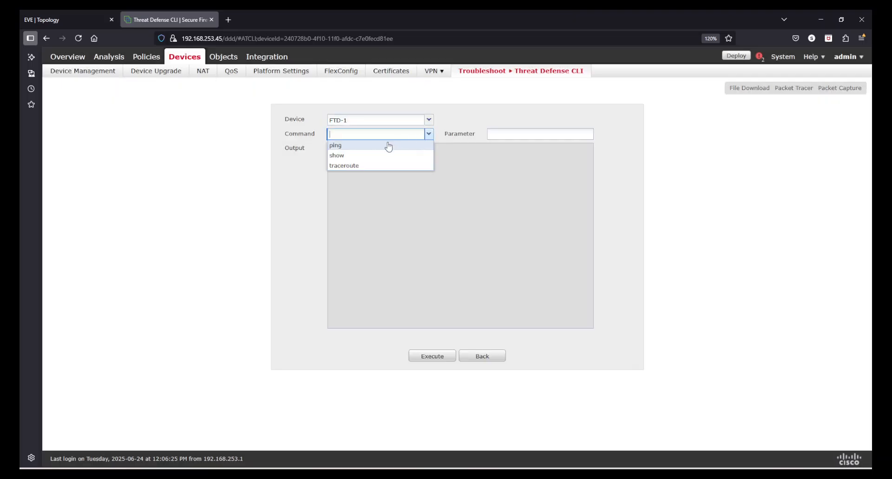
pyautogui.click(363, 146)
pyautogui.click(495, 131)
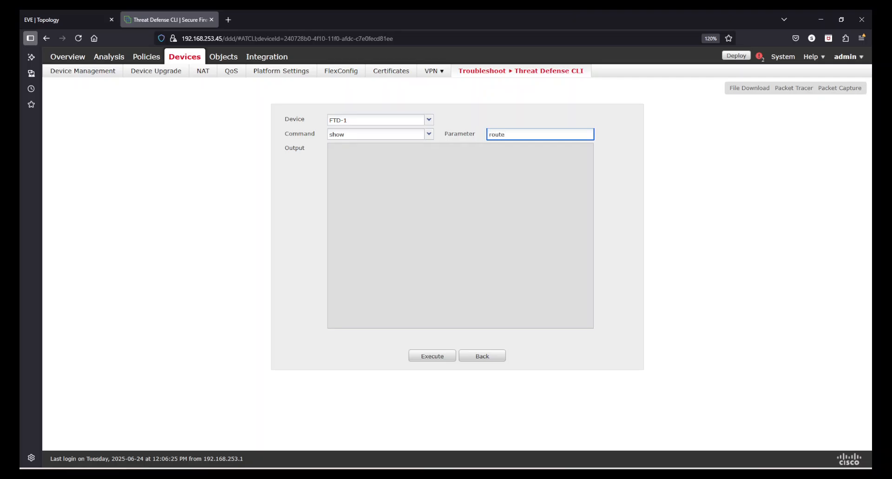
pyautogui.click(428, 357)
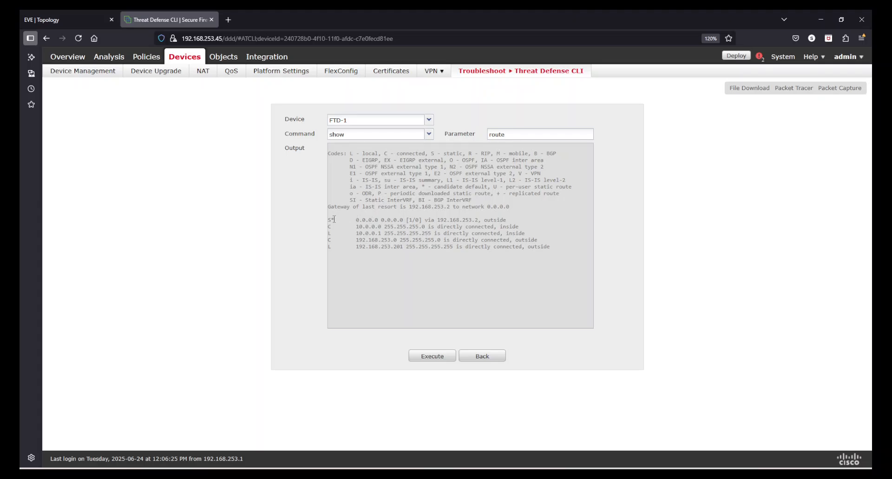
pyautogui.moveTo(330, 219); pyautogui.dragTo(511, 223)
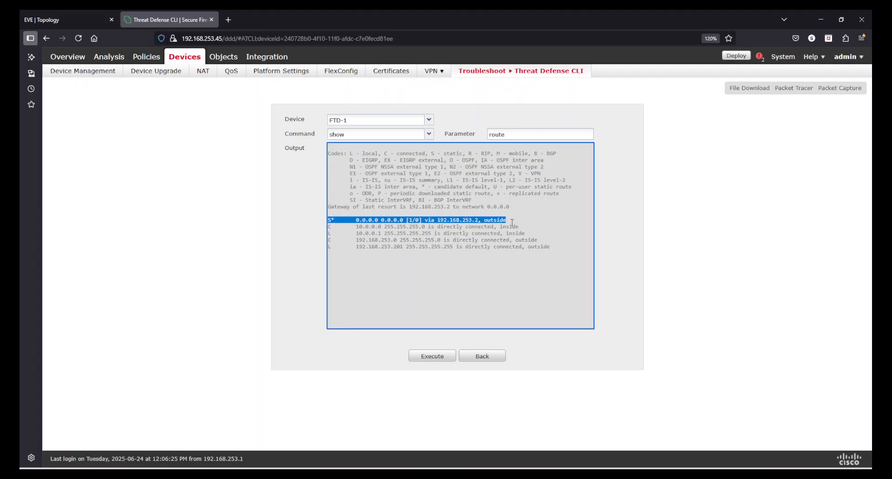
pyautogui.click(512, 223)
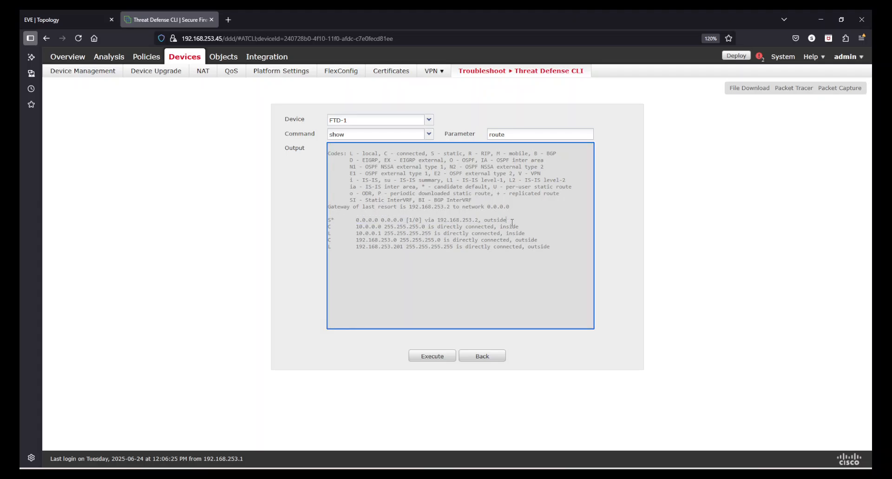
# Run show run route on FTD-1 and examine the configured outside route
pyautogui.click(489, 135)
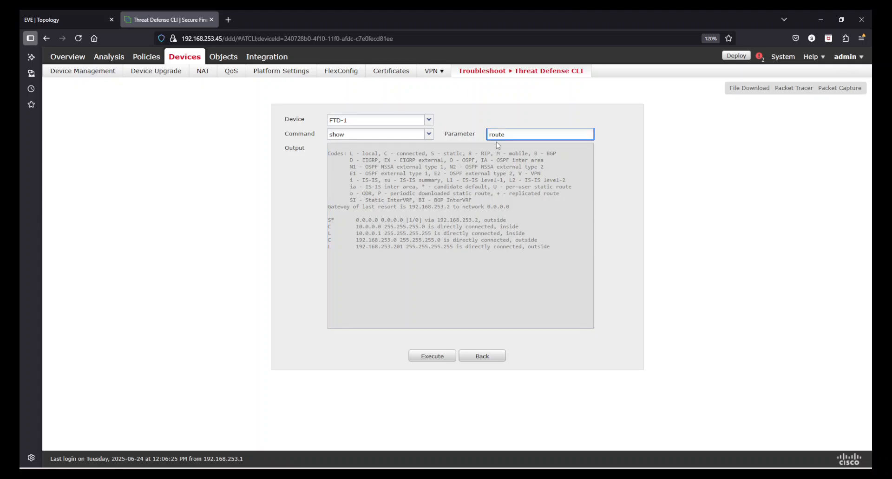
pyautogui.write('run')
pyautogui.click(424, 360)
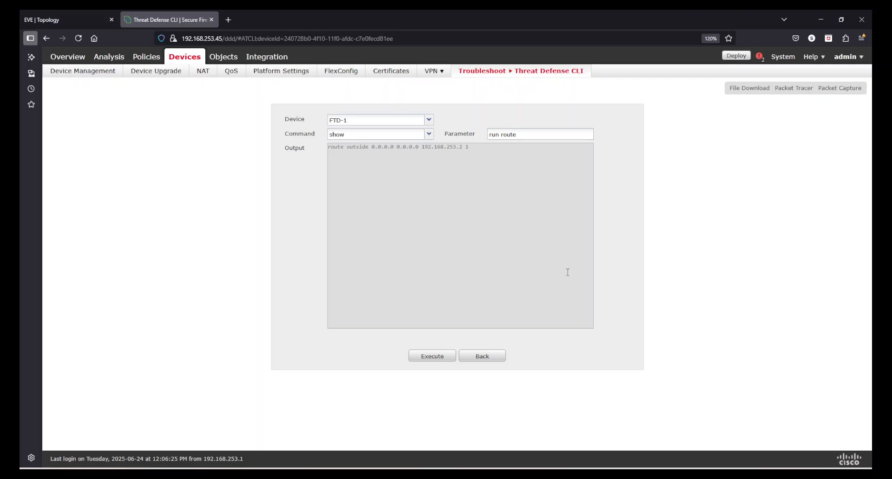
pyautogui.moveTo(488, 146); pyautogui.dragTo(320, 145)
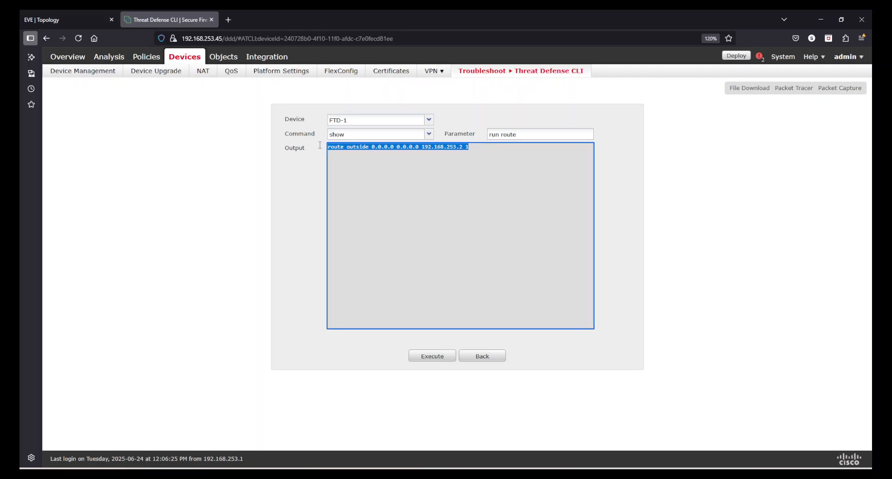
pyautogui.click(504, 193)
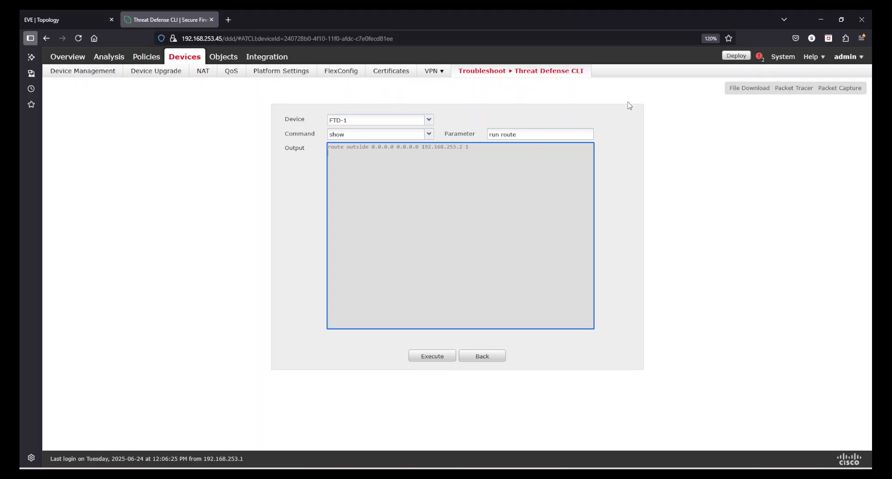
# Deploy the pending configuration changes to FTD-1
pyautogui.click(733, 58)
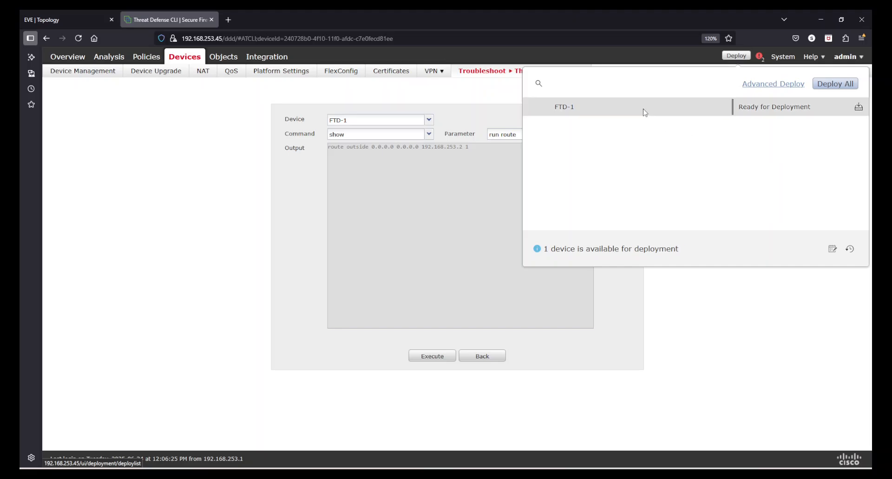
pyautogui.click(859, 106)
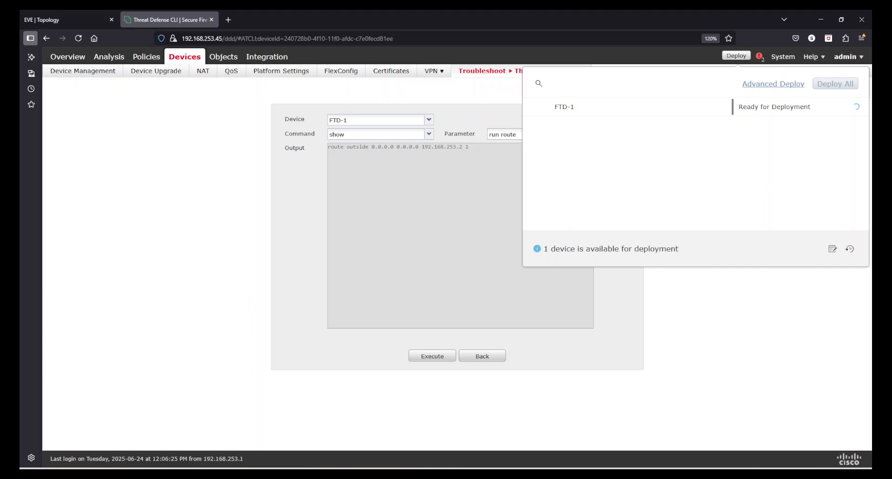
# Switch to the EVE topology and open the console of the VPC behind FTD-RoutedModeFMCManaged with putty.exe
pyautogui.click(59, 16)
pyautogui.click(805, 279)
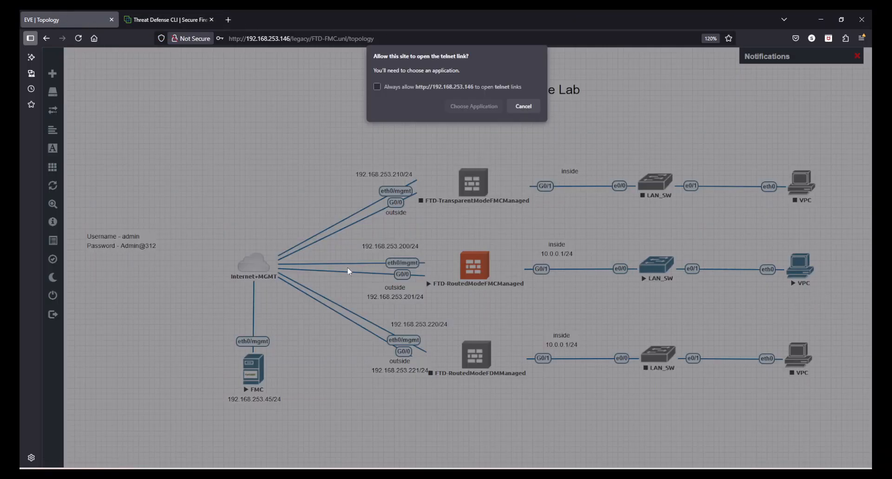
pyautogui.click(462, 108)
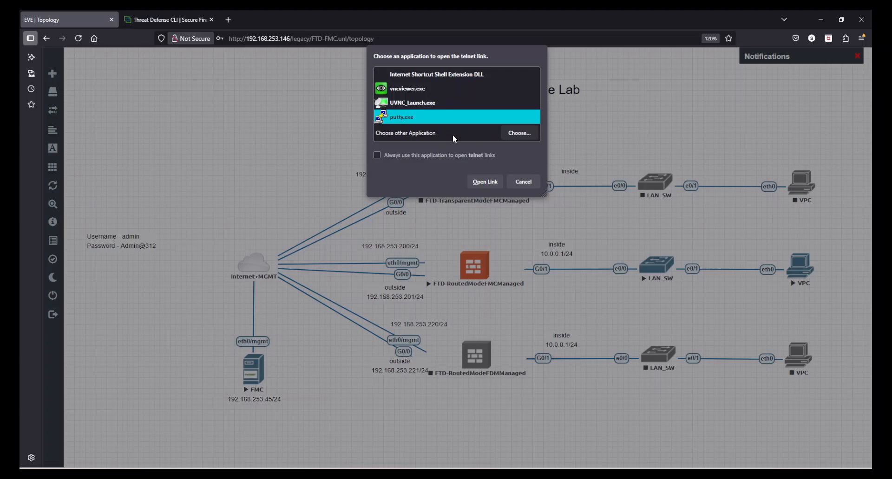
pyautogui.click(485, 182)
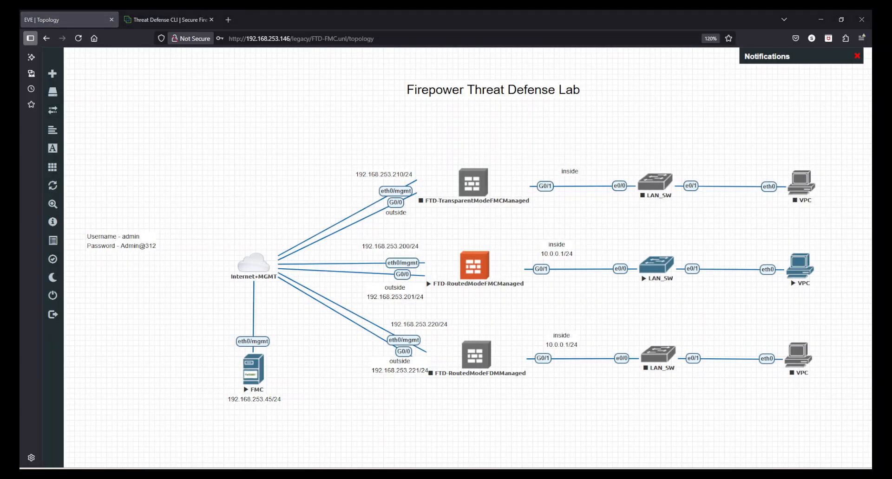
# Enlarge the font of the VPC's PuTTY terminal in its session settings
pyautogui.rightClick(471, 75)
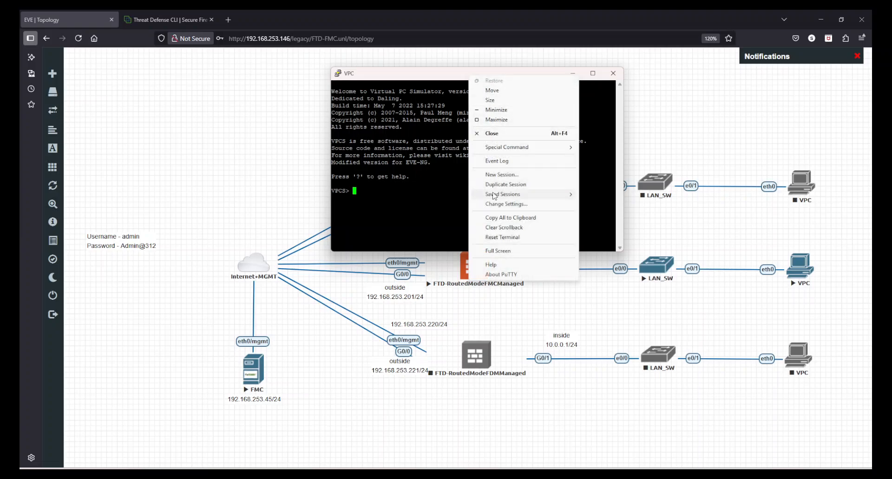
pyautogui.click(513, 205)
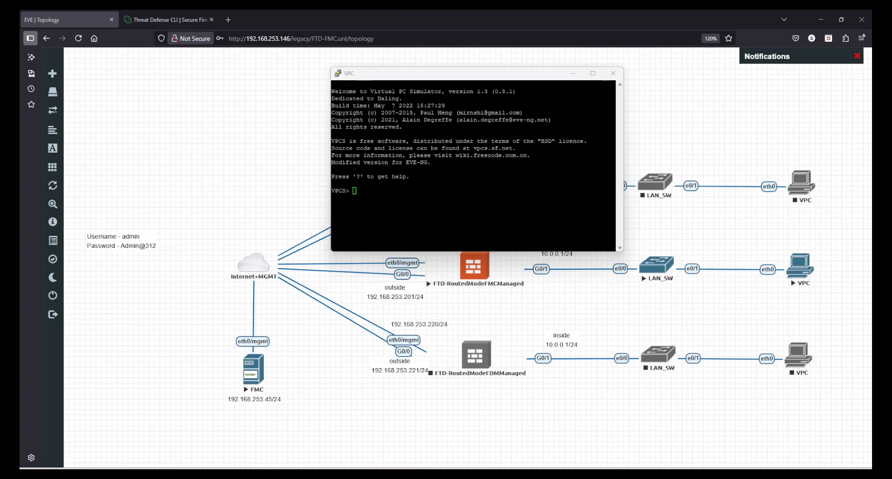
pyautogui.click(496, 314)
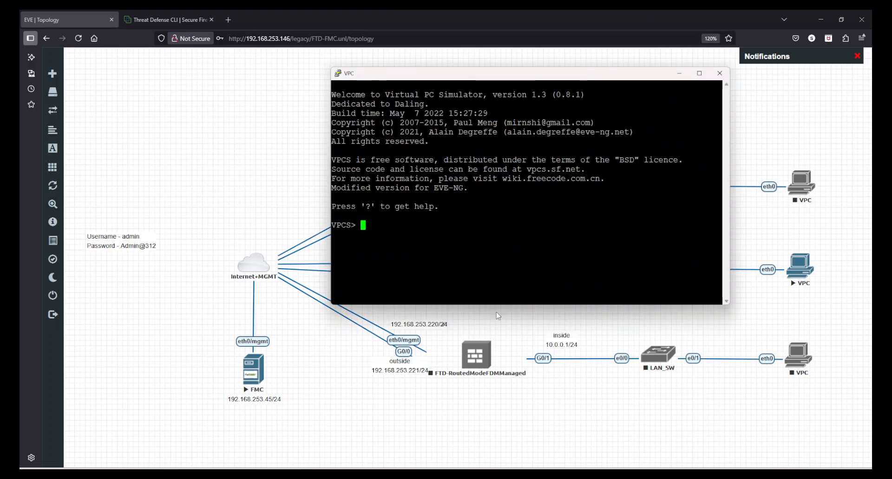
# Request a DHCP address on the VPC with ip dhcp, checking its IP settings with show ip before and after
pyautogui.write('show ip')
pyautogui.press('Return')
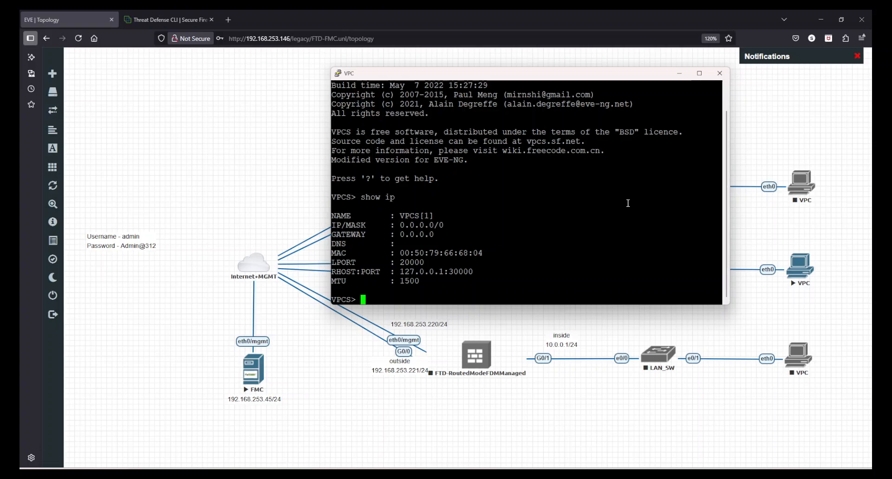
pyautogui.write('ip dhcp')
pyautogui.press('Return')
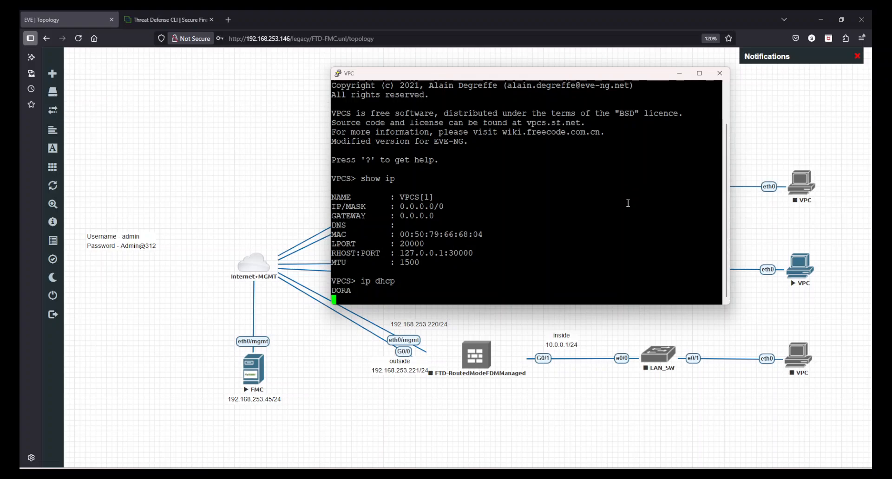
pyautogui.press('Return')
pyautogui.press('Return')
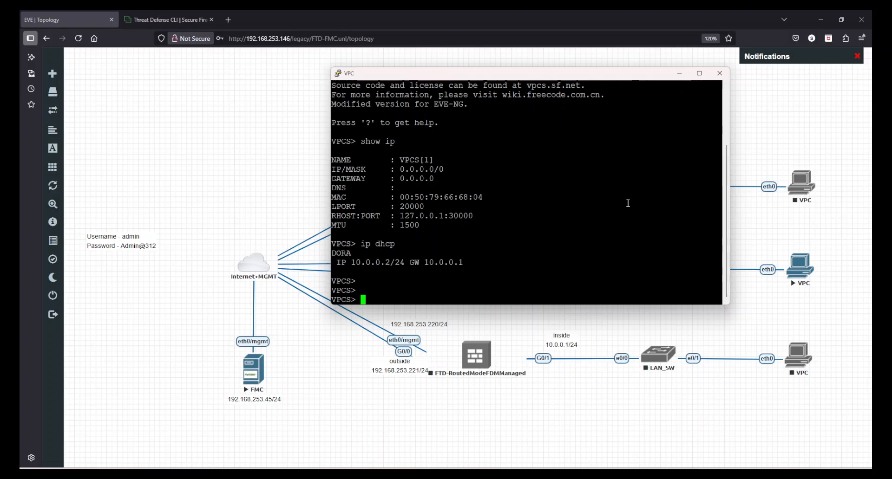
pyautogui.write('show ip')
pyautogui.press('Return')
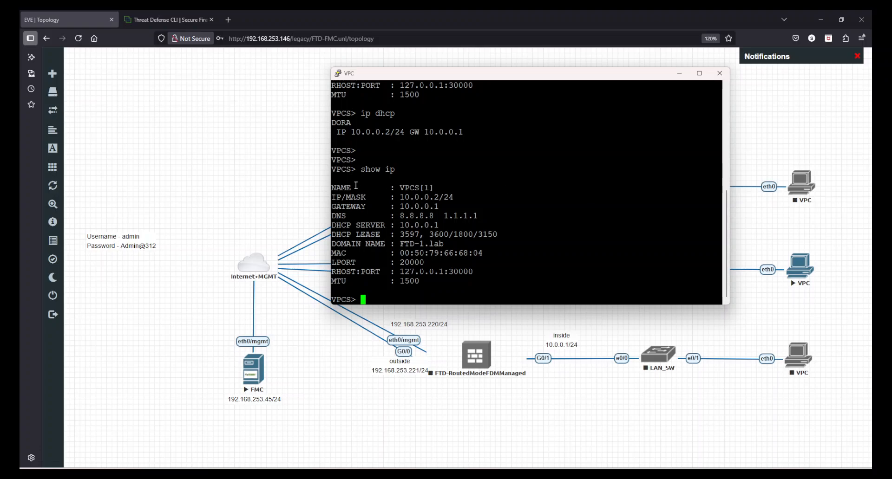
# Review the VPC's leased address, gateway, DNS, DHCP server and domain name in the show ip output
pyautogui.moveTo(351, 188); pyautogui.dragTo(465, 287)
pyautogui.click(465, 287)
pyautogui.moveTo(452, 243); pyautogui.dragTo(340, 244)
pyautogui.click(339, 244)
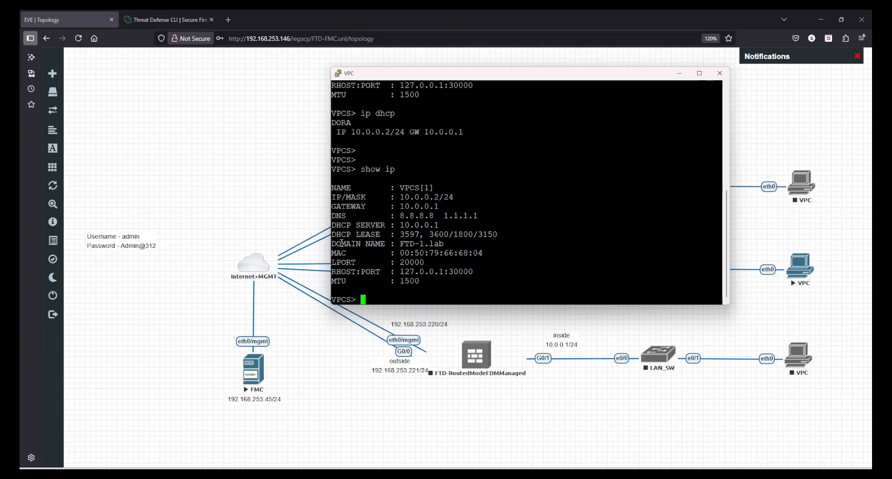
# Check FTD-1's deployment status in the Firewall Management Center, close the deployment list and dismiss the memory usage notifications
pyautogui.click(163, 15)
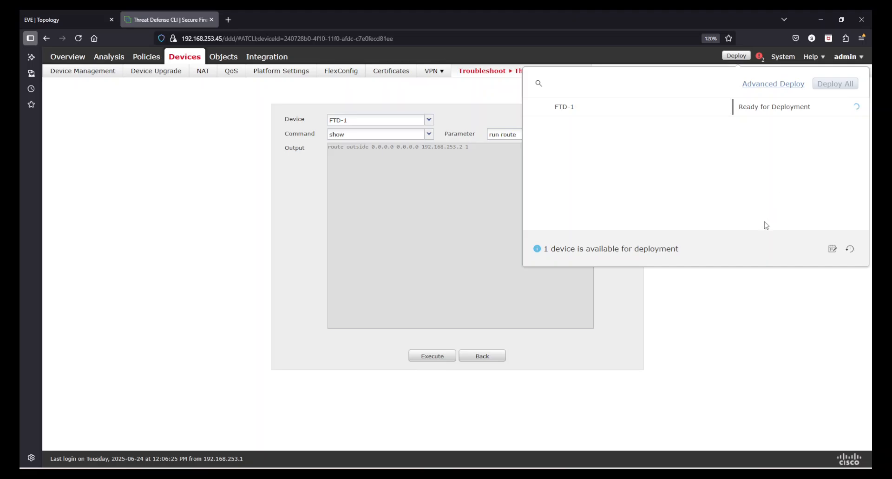
pyautogui.click(731, 320)
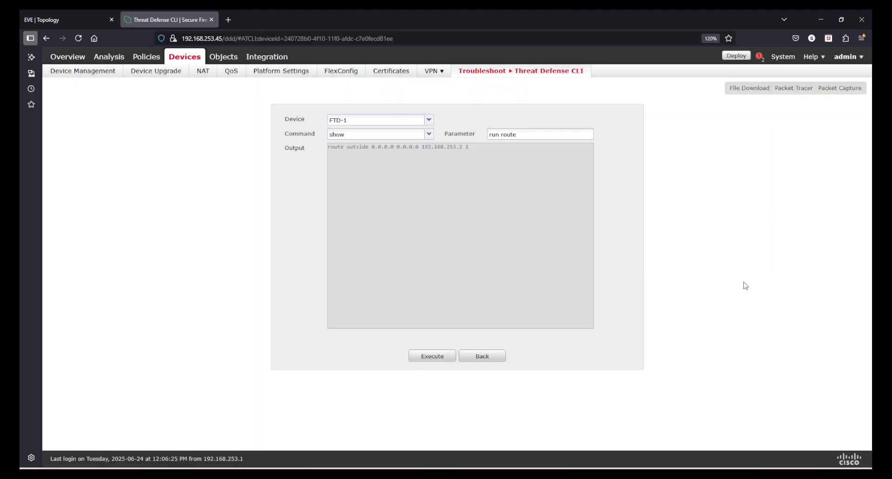
pyautogui.click(737, 56)
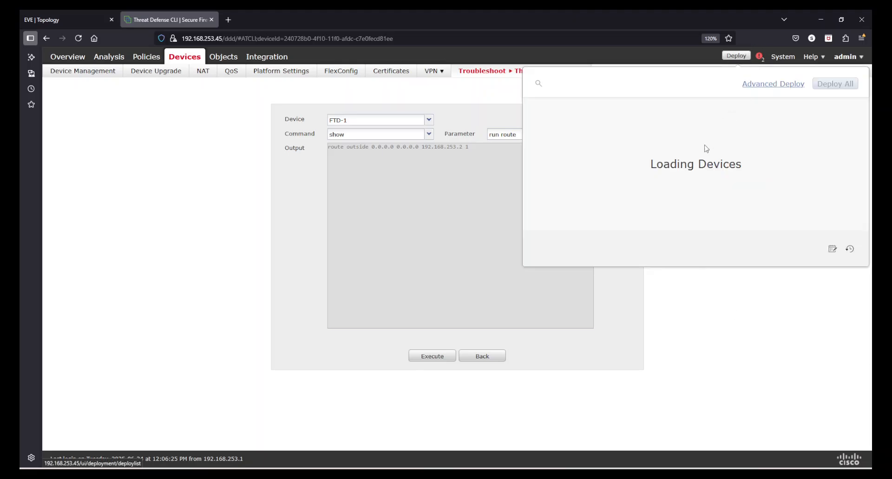
pyautogui.click(64, 13)
pyautogui.hotkey('alt', 'Tab')
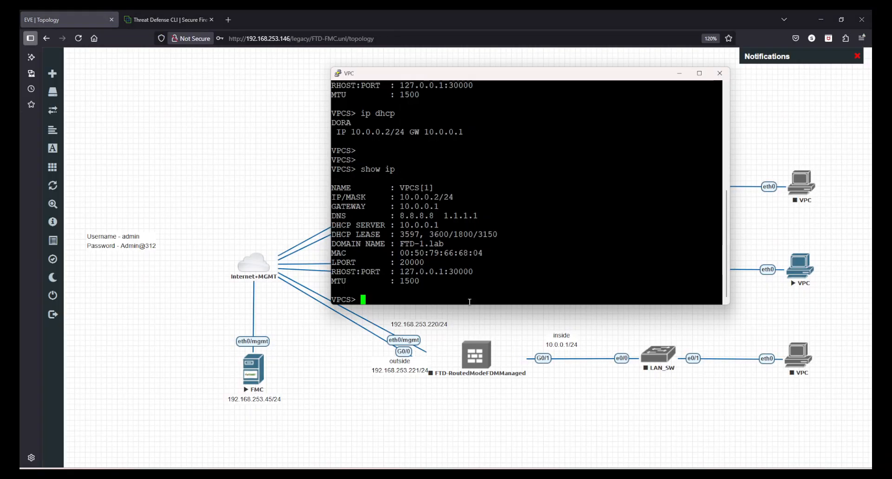
pyautogui.moveTo(465, 151); pyautogui.dragTo(520, 299)
pyautogui.click(520, 300)
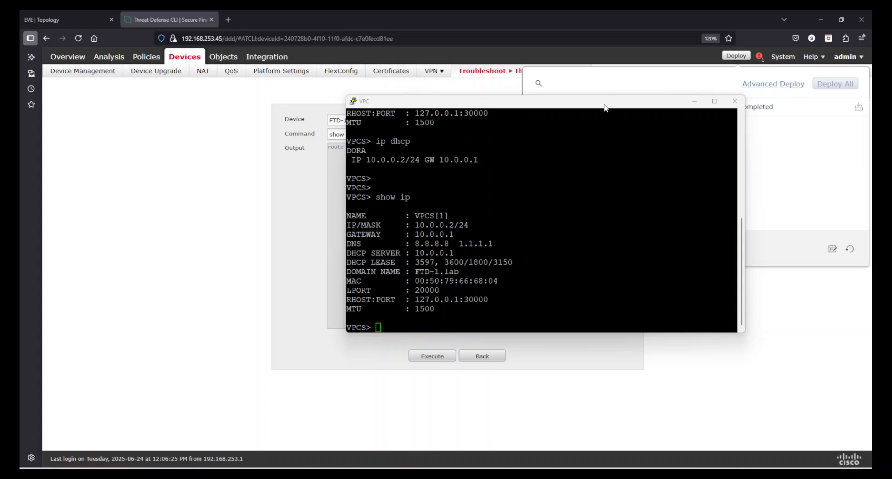
pyautogui.moveTo(604, 108); pyautogui.dragTo(514, 188)
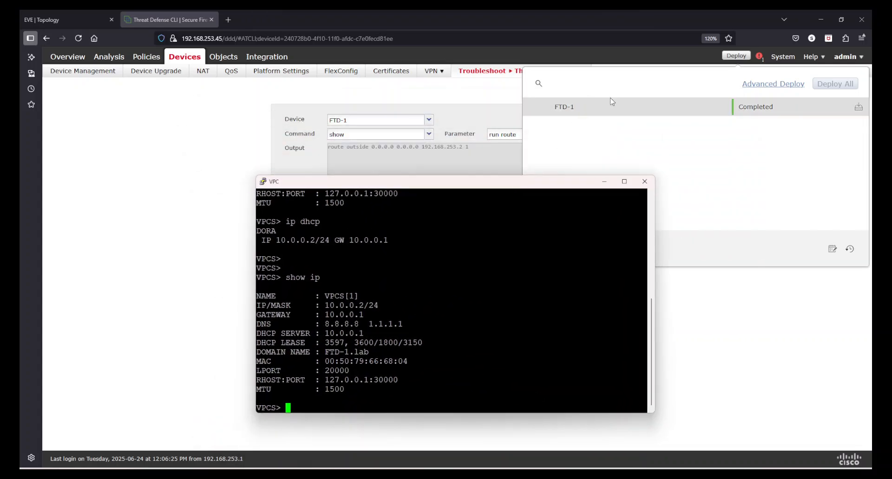
pyautogui.click(803, 296)
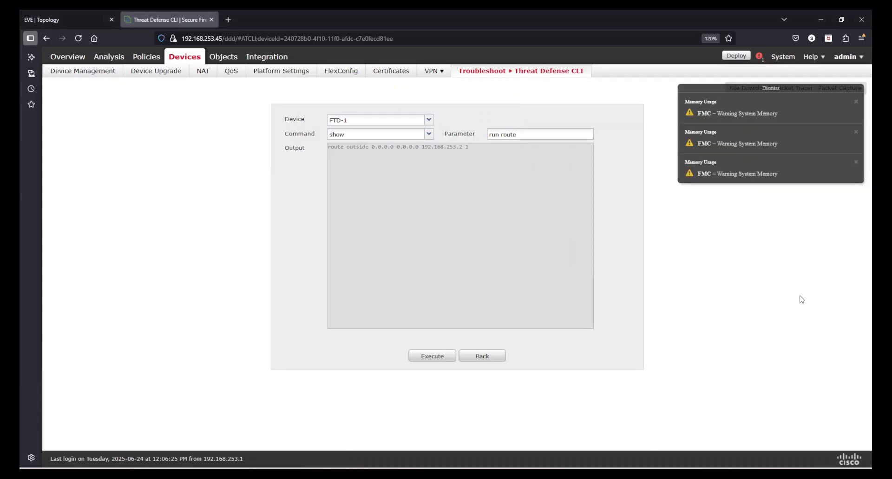
pyautogui.click(854, 103)
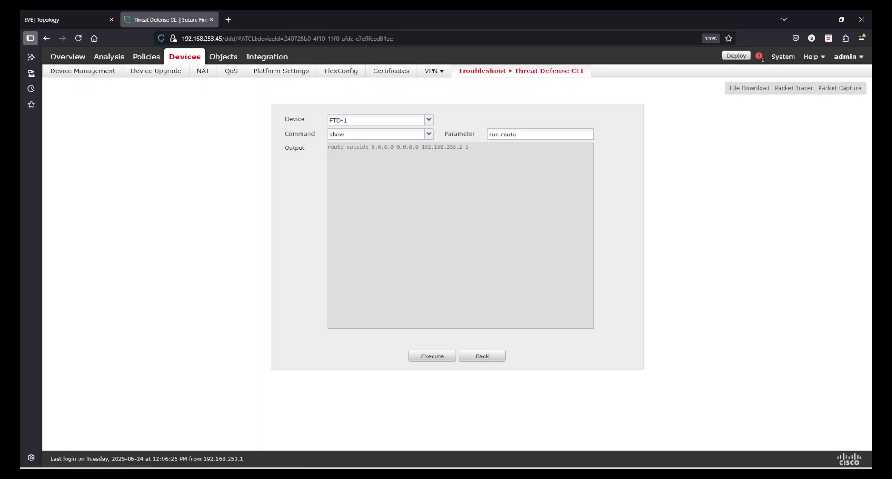
# Ping 8.8.8.8 from the VPC terminal and minimize the terminal window
pyautogui.click(592, 458)
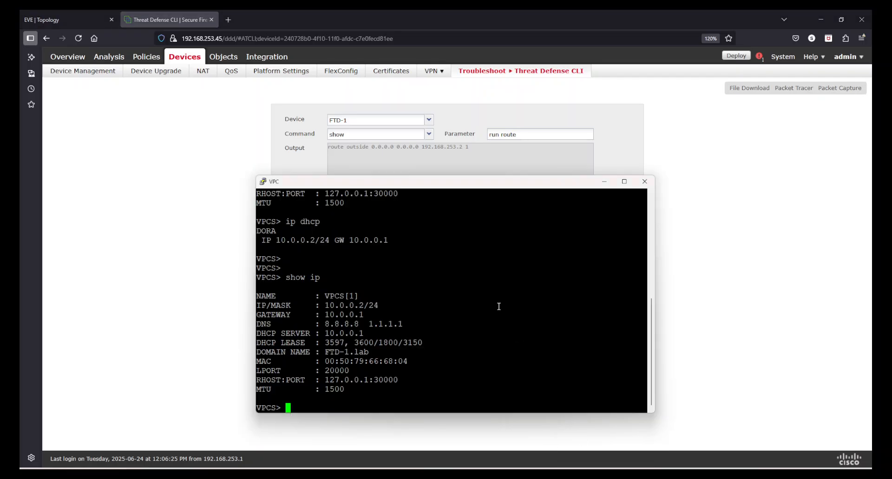
pyautogui.write('ping 8.8.8.8')
pyautogui.press('Return')
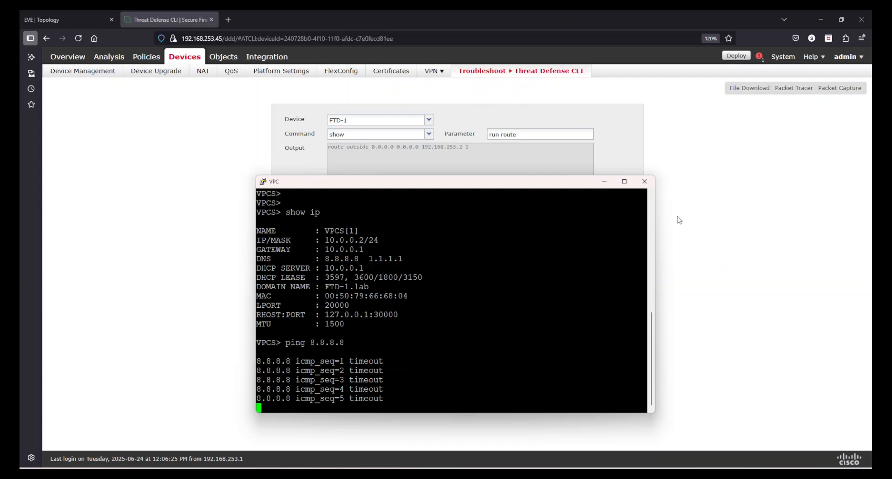
pyautogui.click(602, 182)
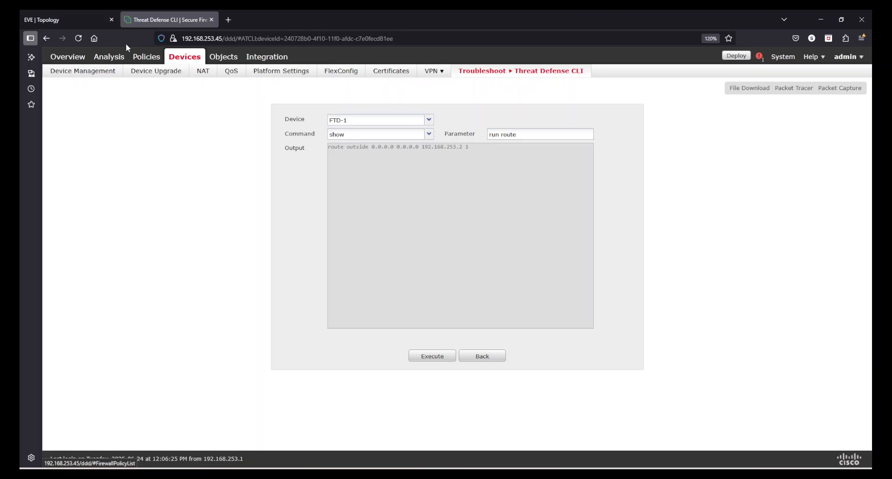
# Open the Unified Events view among the Firewall Management Center's analysis pages
pyautogui.click(101, 57)
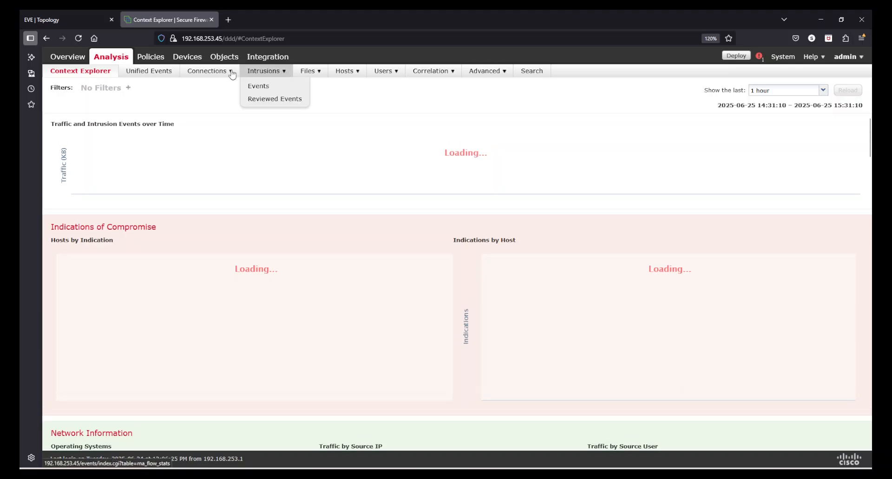
pyautogui.moveTo(232, 74)
pyautogui.click(209, 87)
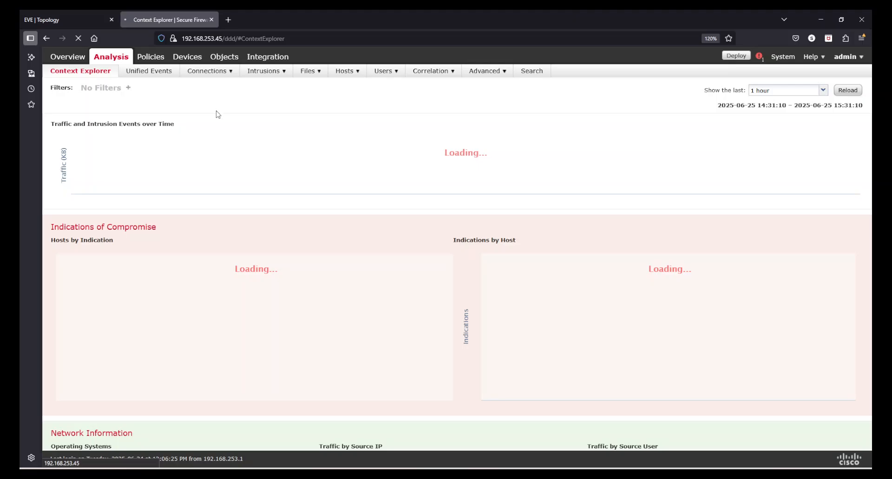
pyautogui.click(77, 14)
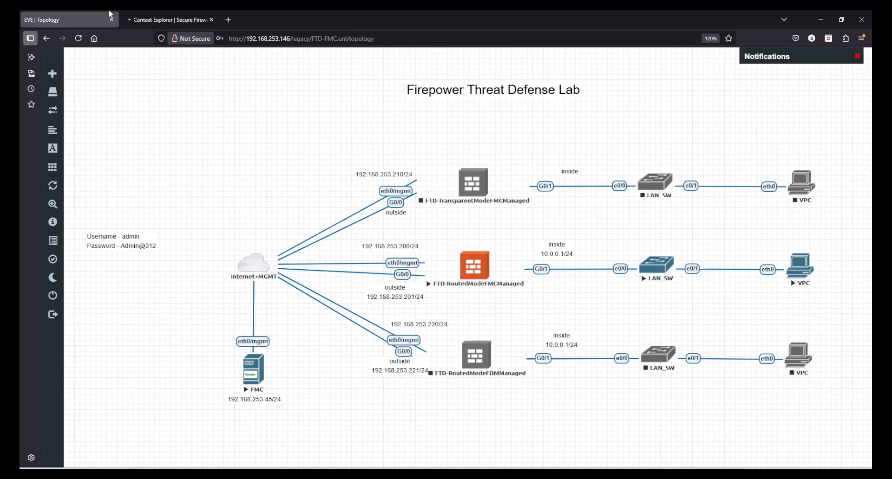
pyautogui.click(180, 14)
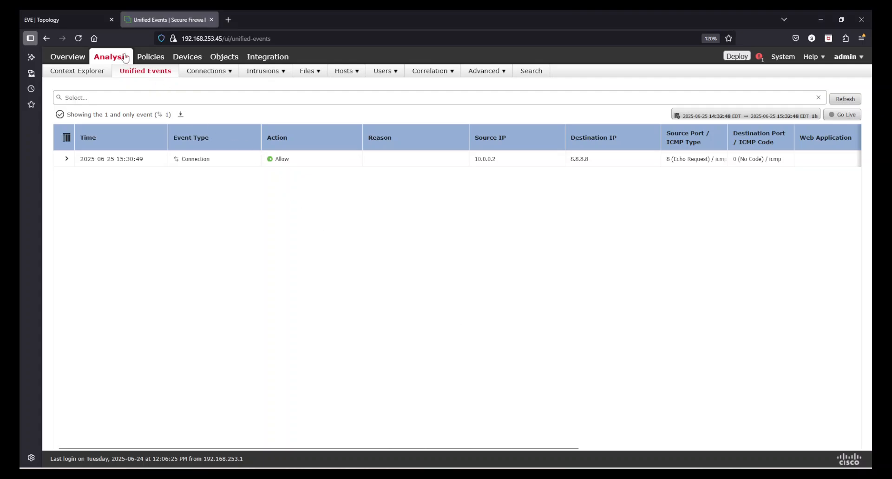
# Examine the details of the ICMP connection event from 10.0.0.2 to 8.8.8.8
pyautogui.moveTo(150, 57)
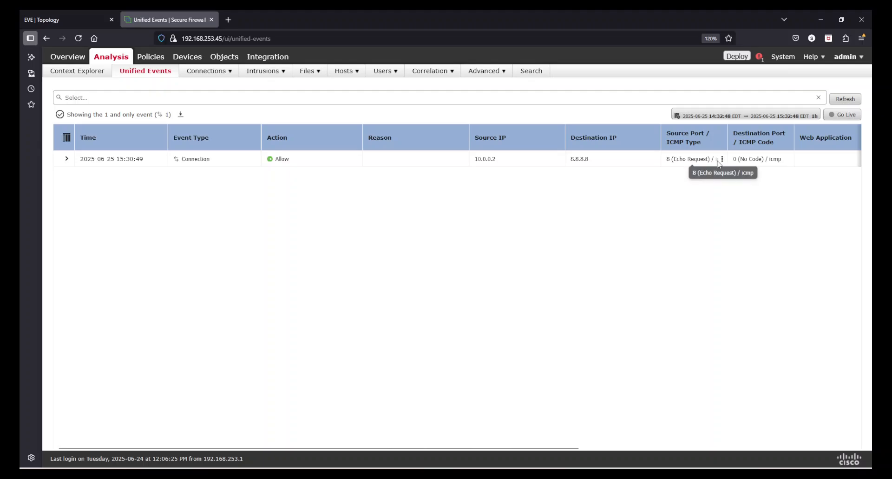
pyautogui.click(66, 161)
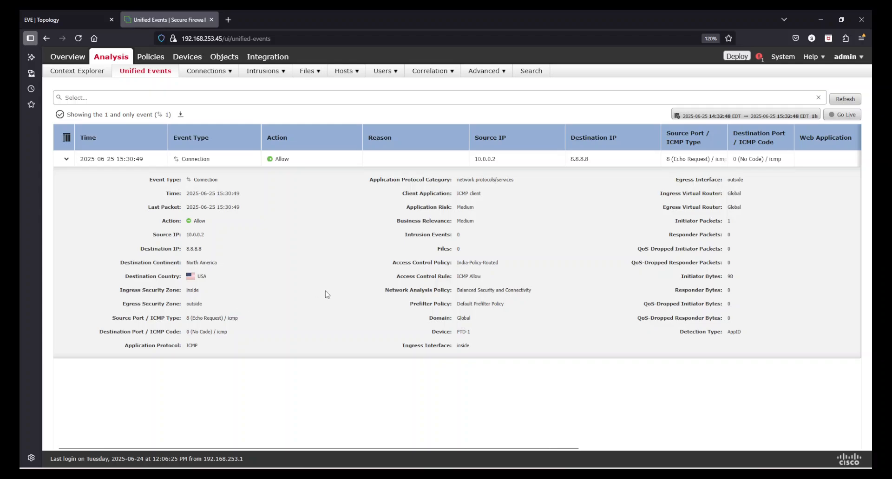
pyautogui.click(67, 159)
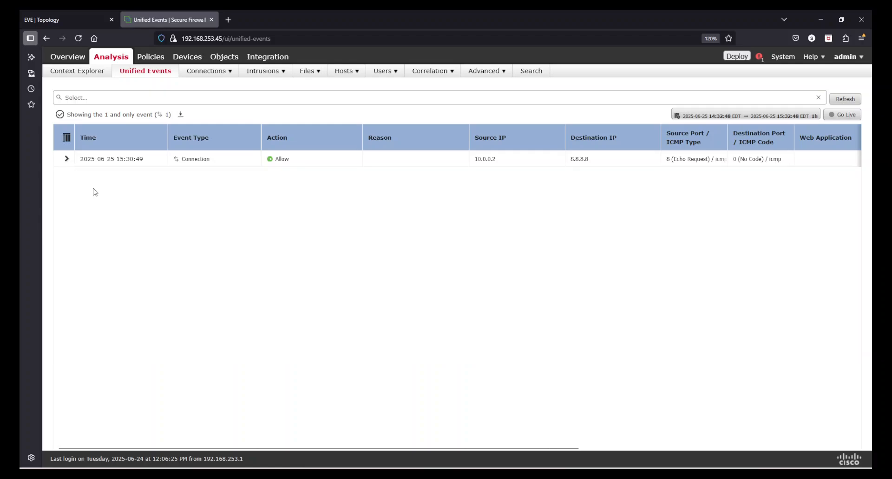
pyautogui.click(66, 159)
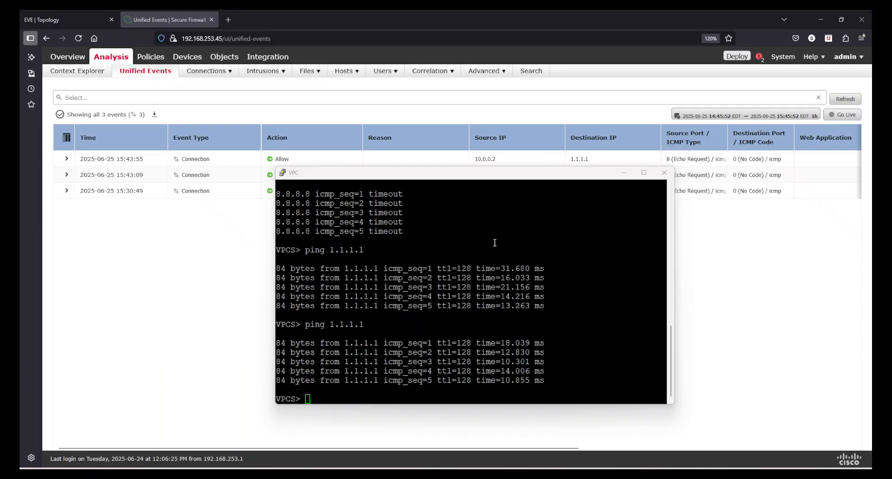
# Review the output of the two 1.1.1.1 pings in the VPC terminal and return to the Unified Events list
pyautogui.moveTo(441, 174); pyautogui.dragTo(506, 218)
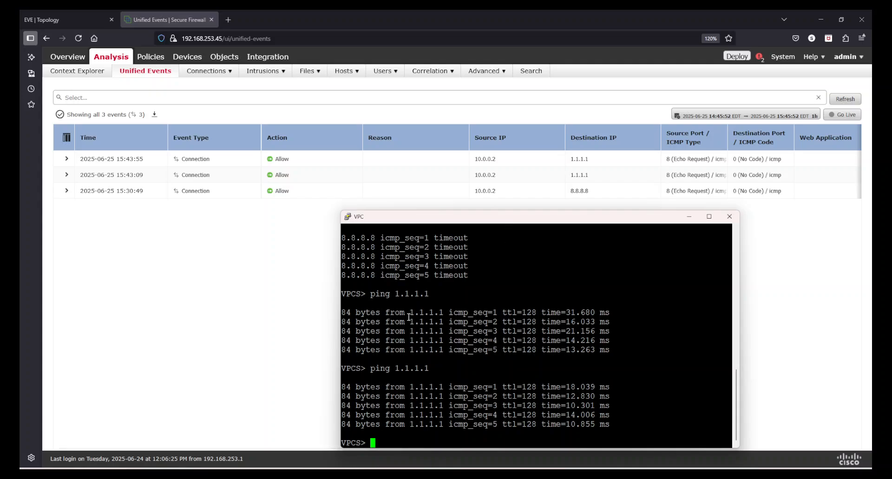
pyautogui.moveTo(406, 314); pyautogui.dragTo(586, 361)
pyautogui.doubleClick(585, 361)
pyautogui.moveTo(521, 390); pyautogui.dragTo(583, 414)
pyautogui.doubleClick(584, 416)
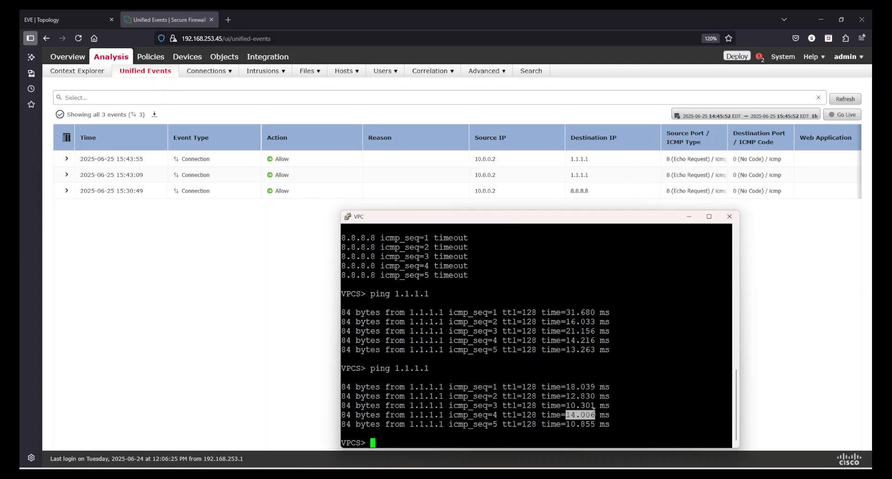
pyautogui.click(798, 339)
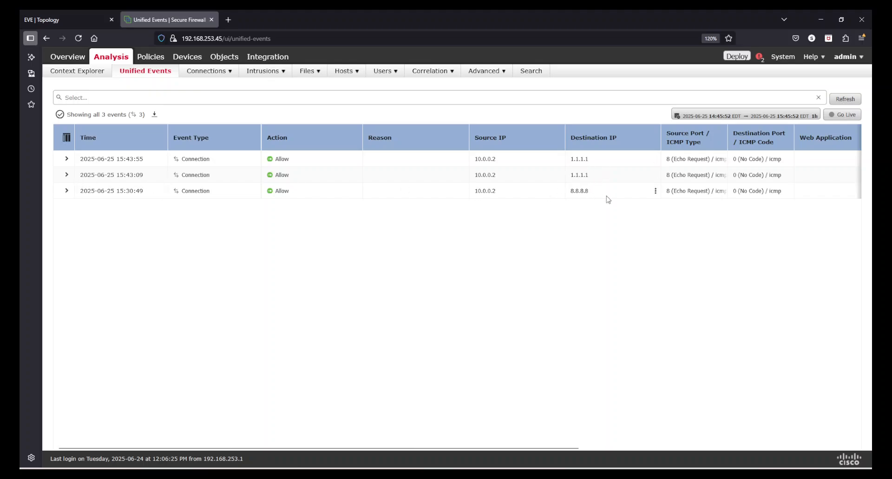
# Examine the 15:43:09 connection event to 1.1.1.1, including its NAT source IP, NAT destination IP and NAT source port
pyautogui.click(66, 175)
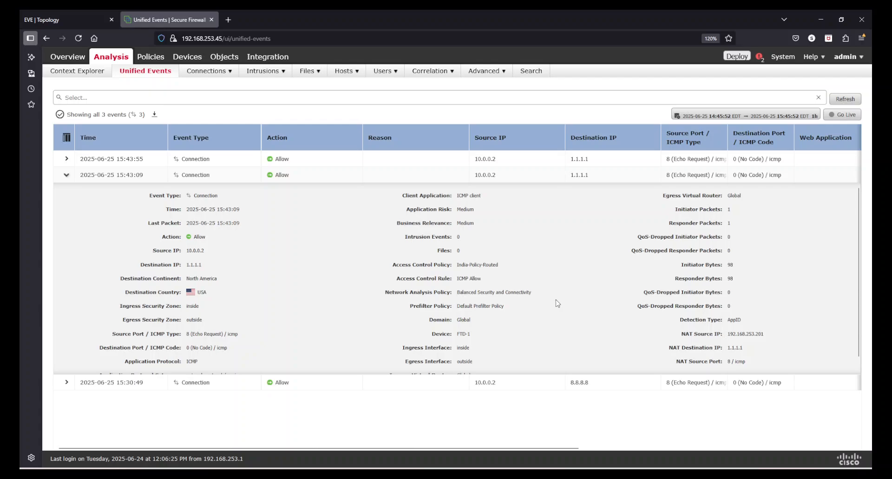
pyautogui.scroll(-1, 557, 303)
pyautogui.scroll(1, 560, 306)
pyautogui.scroll(-1, 743, 339)
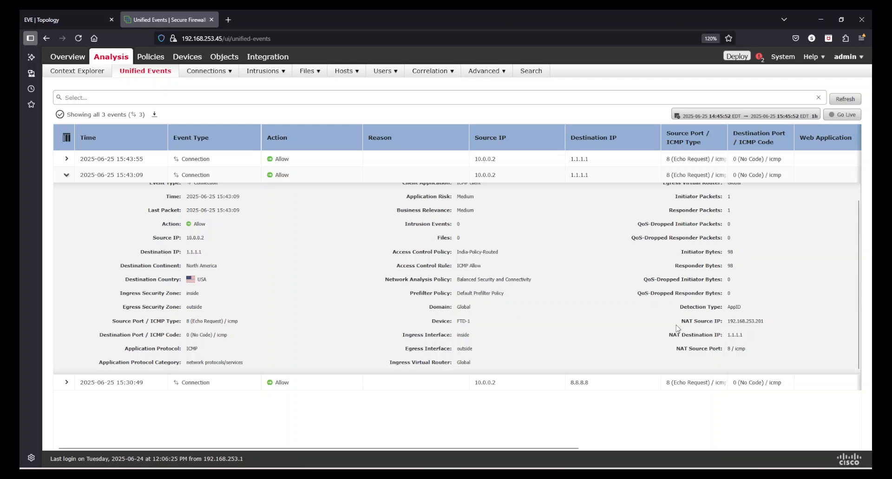
pyautogui.moveTo(679, 325); pyautogui.dragTo(754, 331)
pyautogui.moveTo(668, 333); pyautogui.dragTo(746, 350)
# Compare the 8.8.8.8 event's details with the 1.1.1.1 event's NAT fields, and collapse both events
pyautogui.click(66, 384)
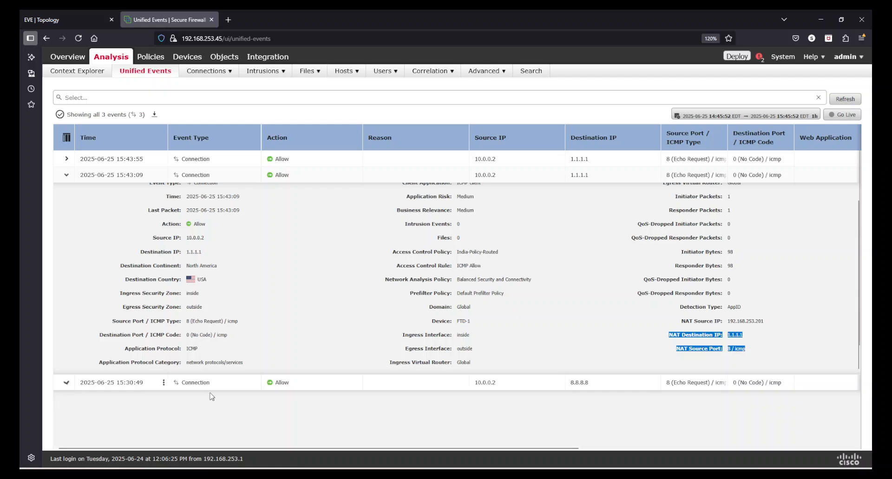
pyautogui.scroll(-3, 446, 356)
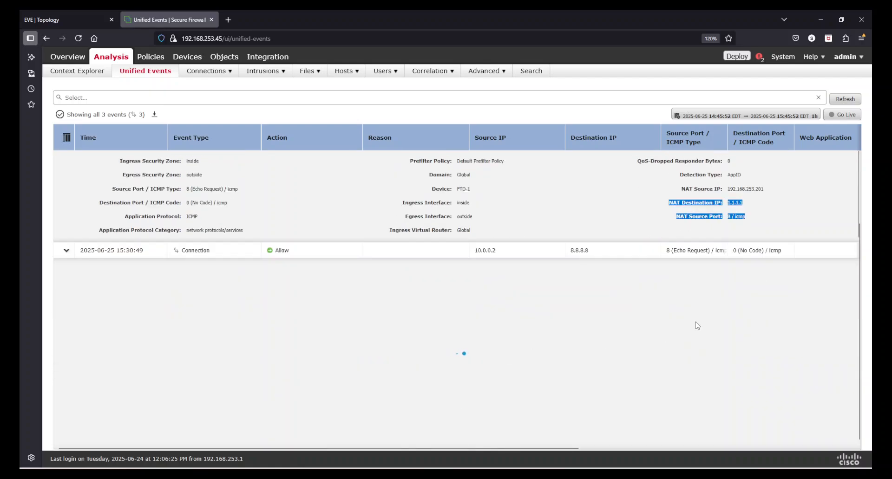
pyautogui.moveTo(742, 423); pyautogui.dragTo(651, 379)
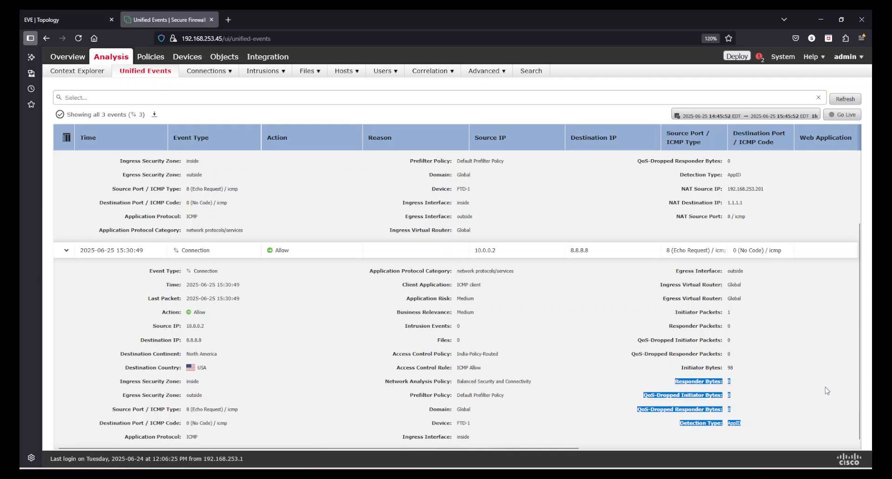
pyautogui.click(821, 389)
pyautogui.scroll(3, 803, 380)
pyautogui.scroll(1, 803, 374)
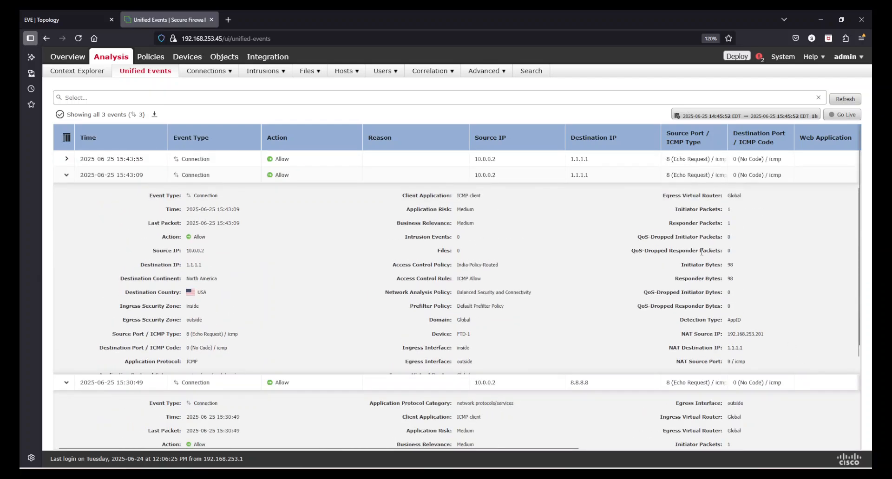
pyautogui.click(66, 175)
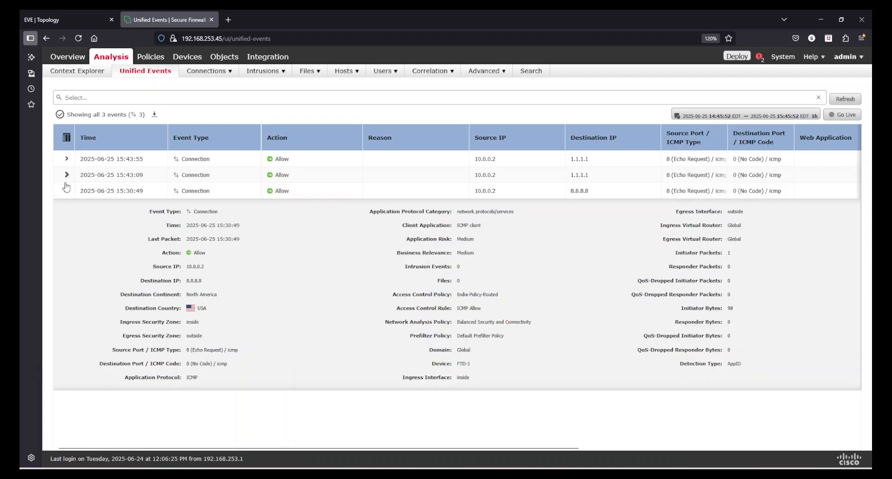
pyautogui.click(66, 189)
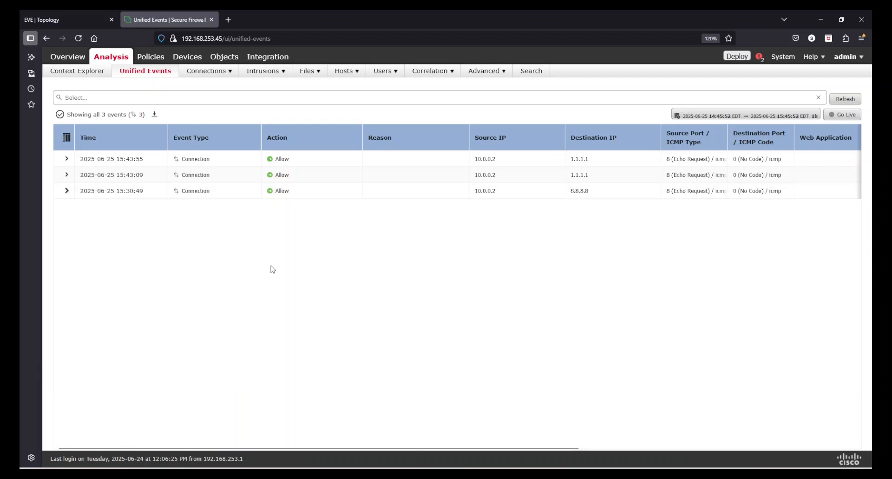